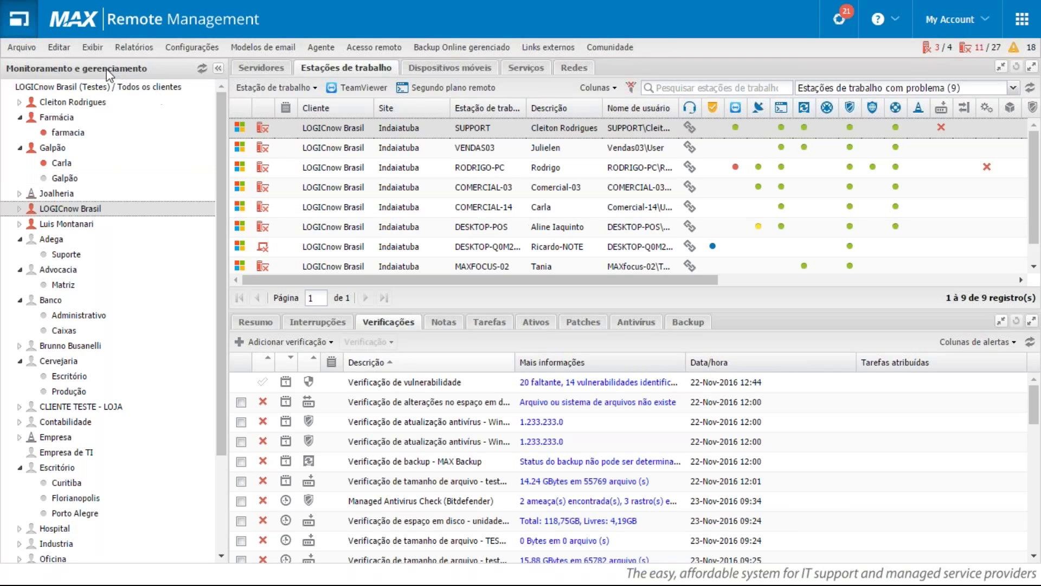
# Open the Take Control settings and look through the client lists under Servidores and Estações de trabalho.
pyautogui.click(186, 49)
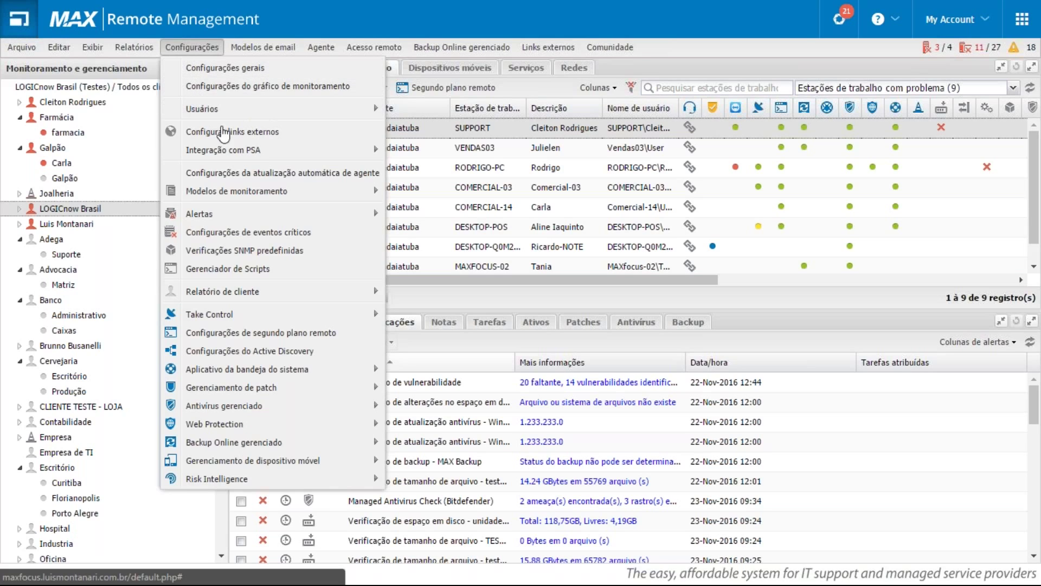
pyautogui.moveTo(244, 299)
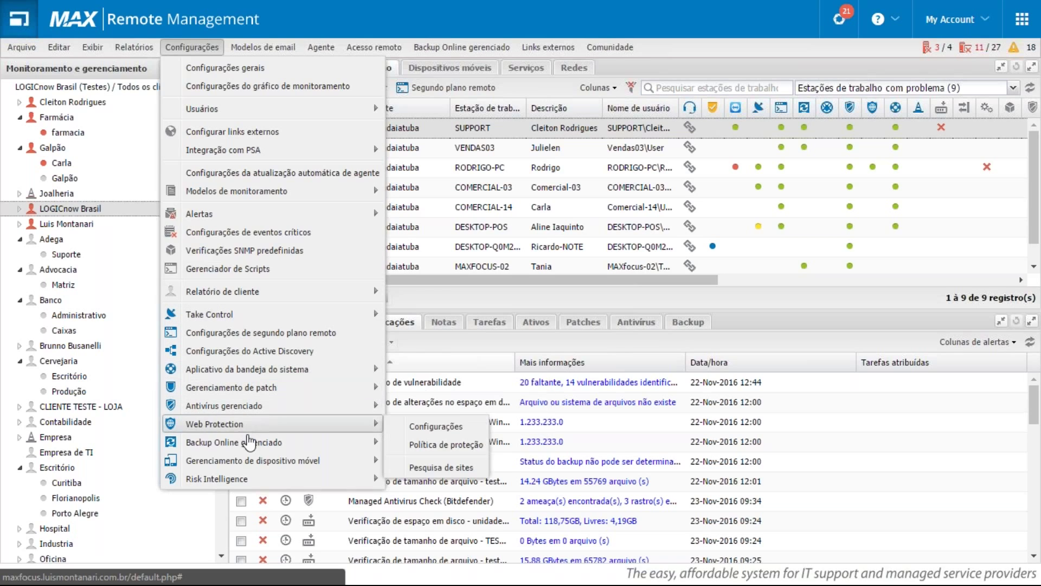
pyautogui.moveTo(247, 445)
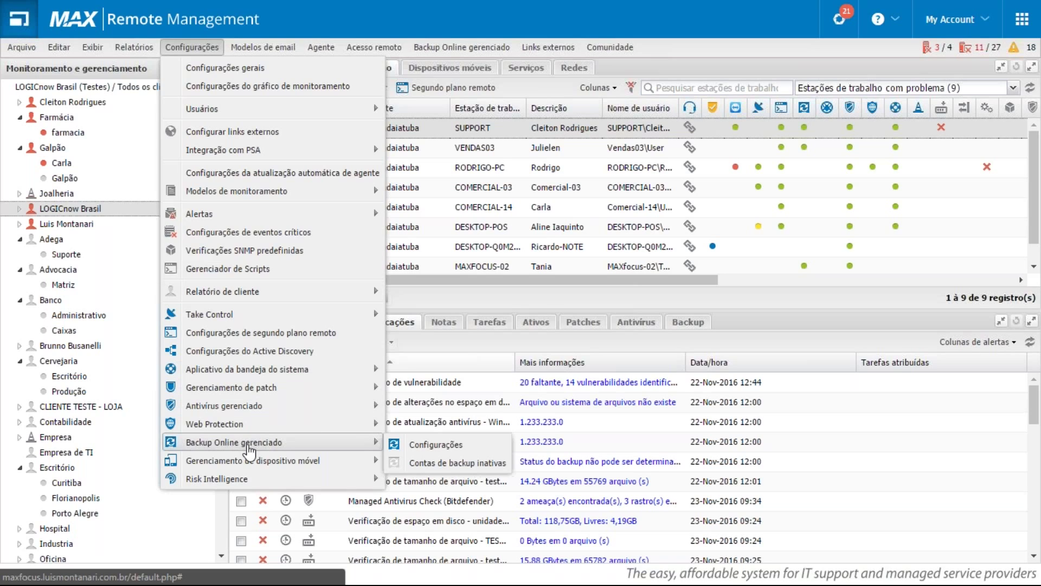
pyautogui.moveTo(285, 319)
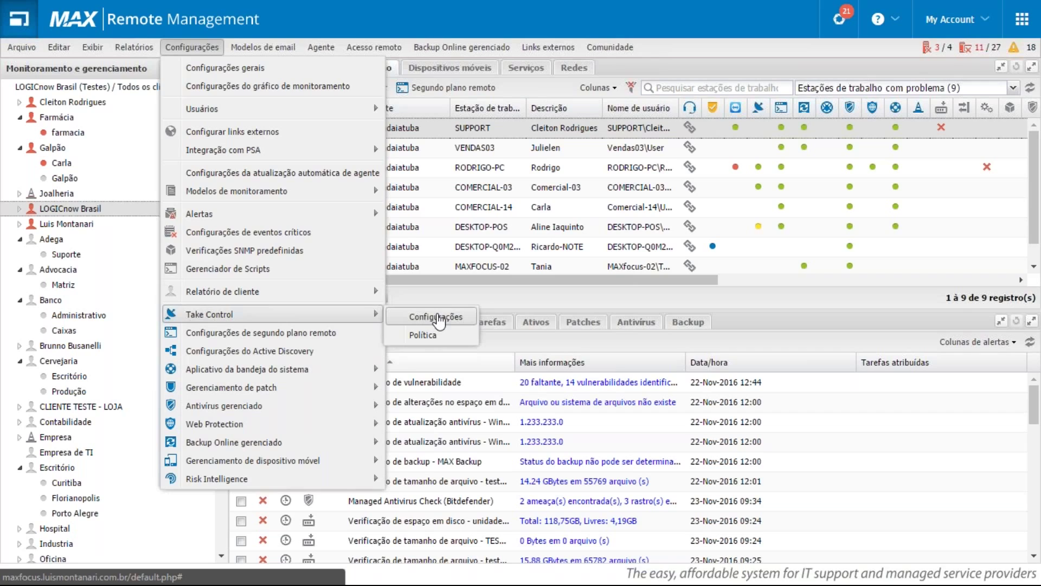
pyautogui.click(438, 320)
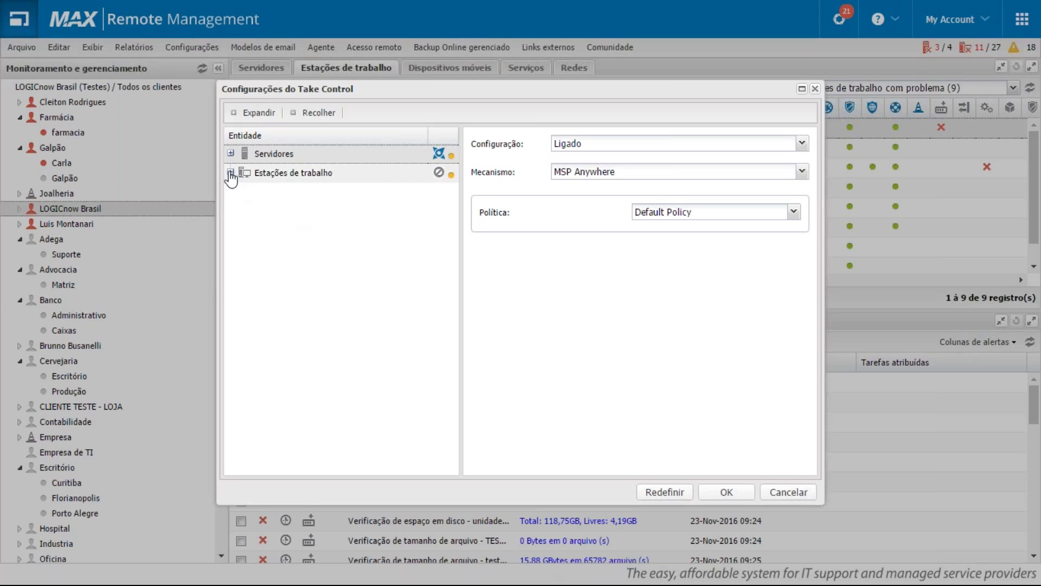
pyautogui.click(230, 172)
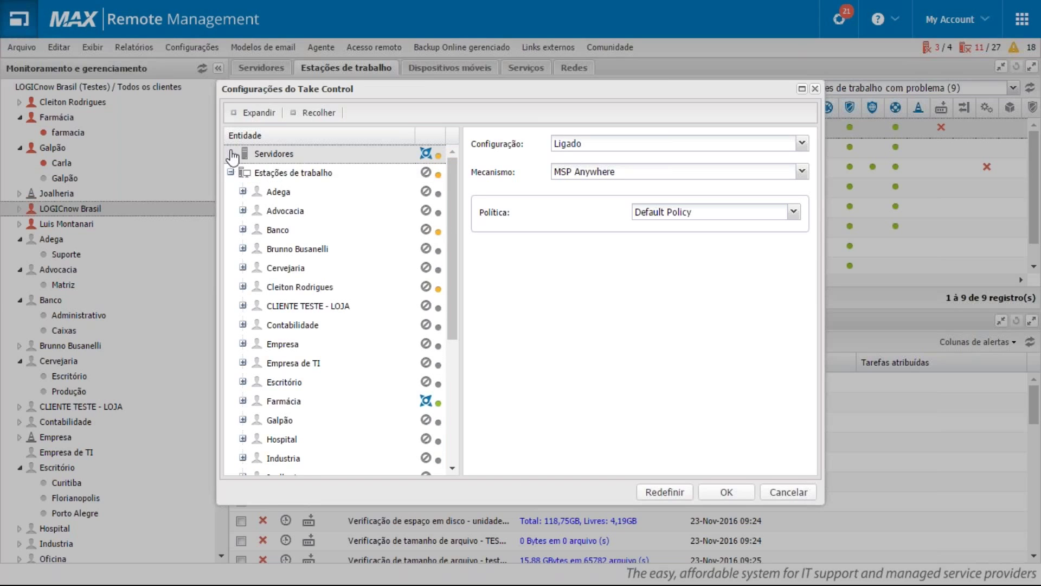
pyautogui.click(231, 154)
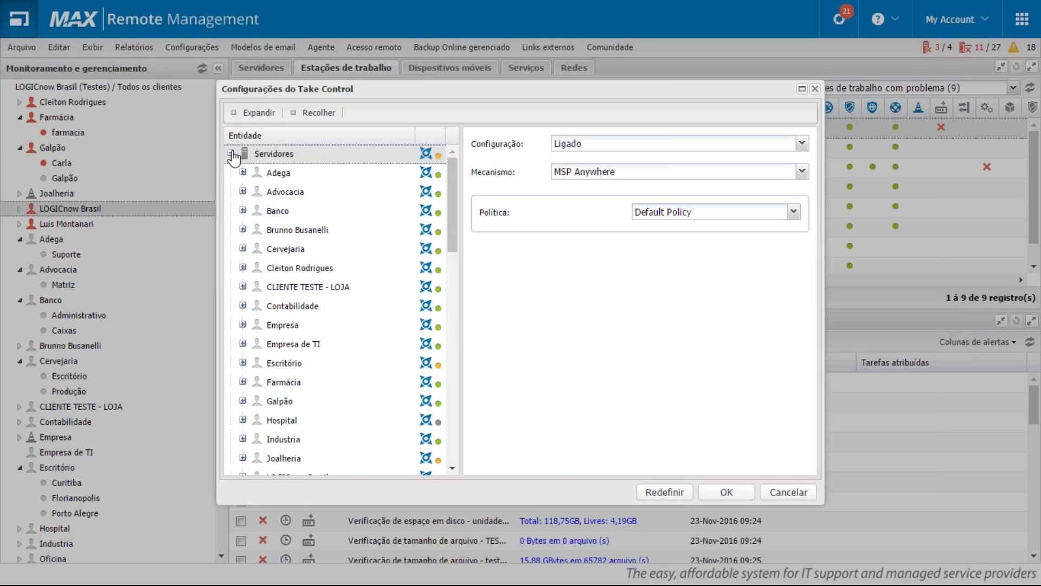
pyautogui.click(231, 154)
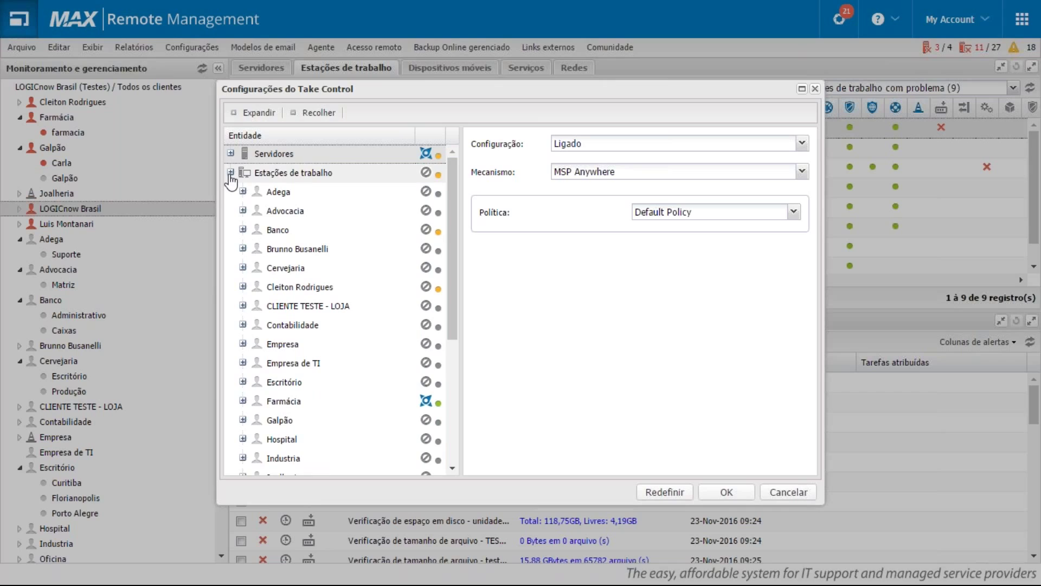
pyautogui.click(230, 173)
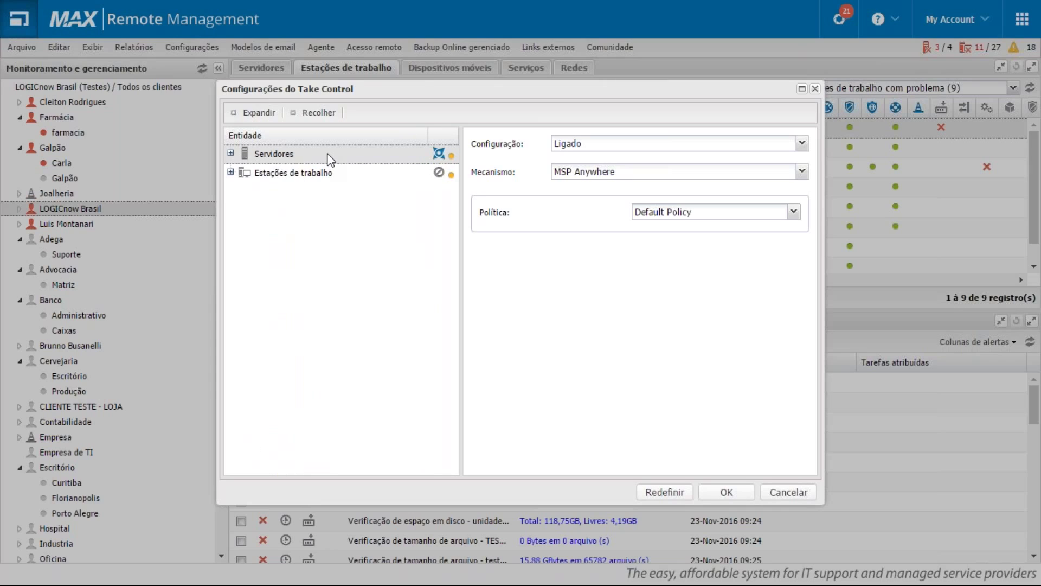
# Set the Take Control configuration for Estações de trabalho to Ligado.
pyautogui.click(231, 174)
pyautogui.click(289, 178)
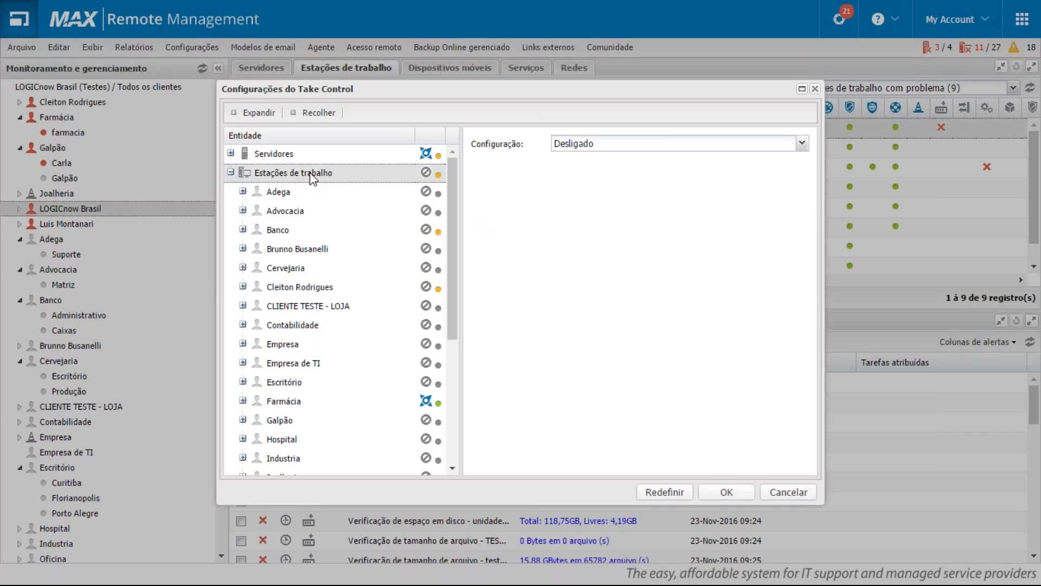
pyautogui.click(587, 150)
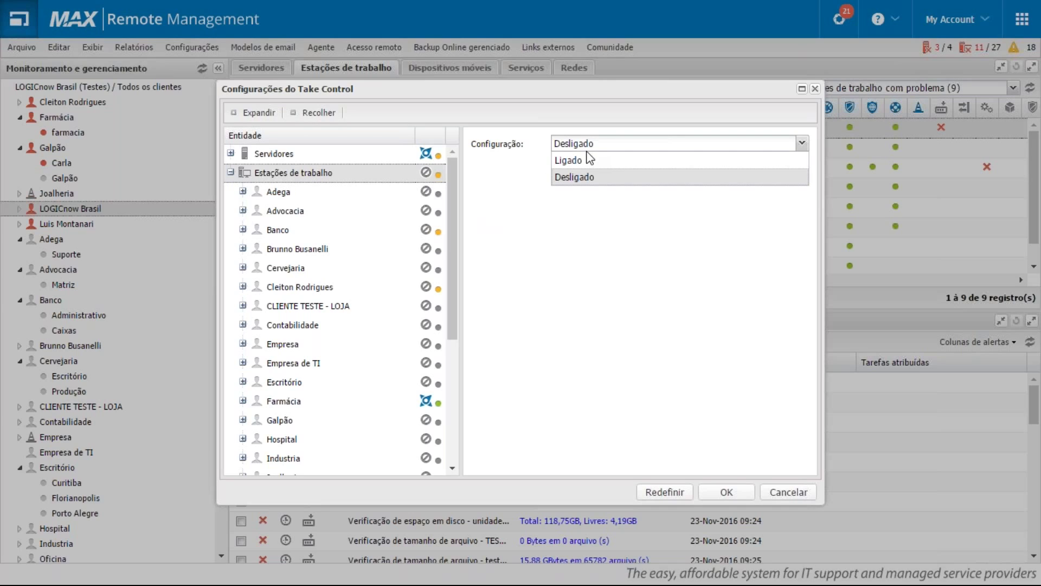
pyautogui.click(588, 159)
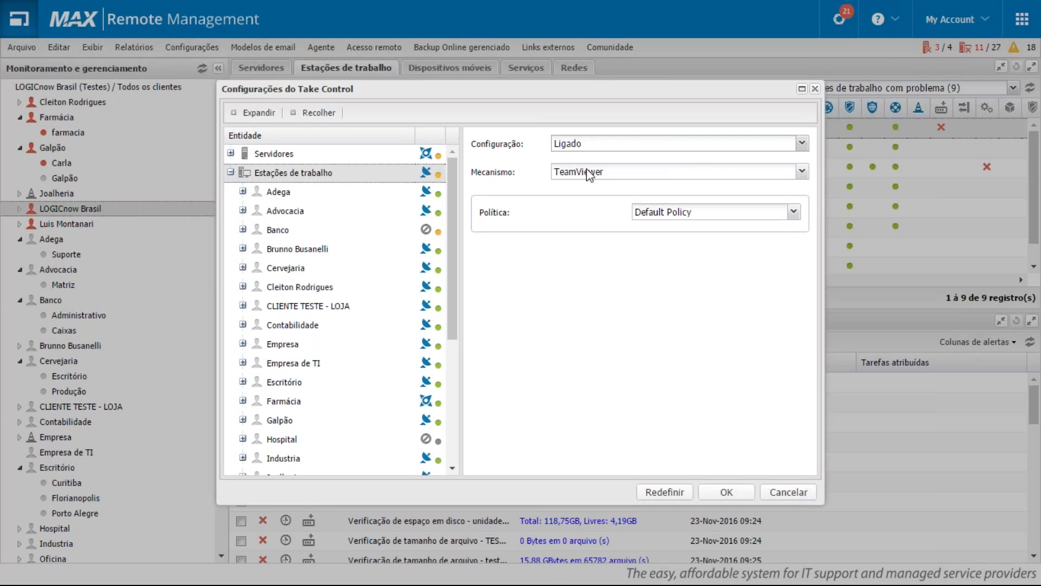
# Set the Take Control configuration of the Banco client under Estações de trabalho to Desligado.
pyautogui.click(360, 224)
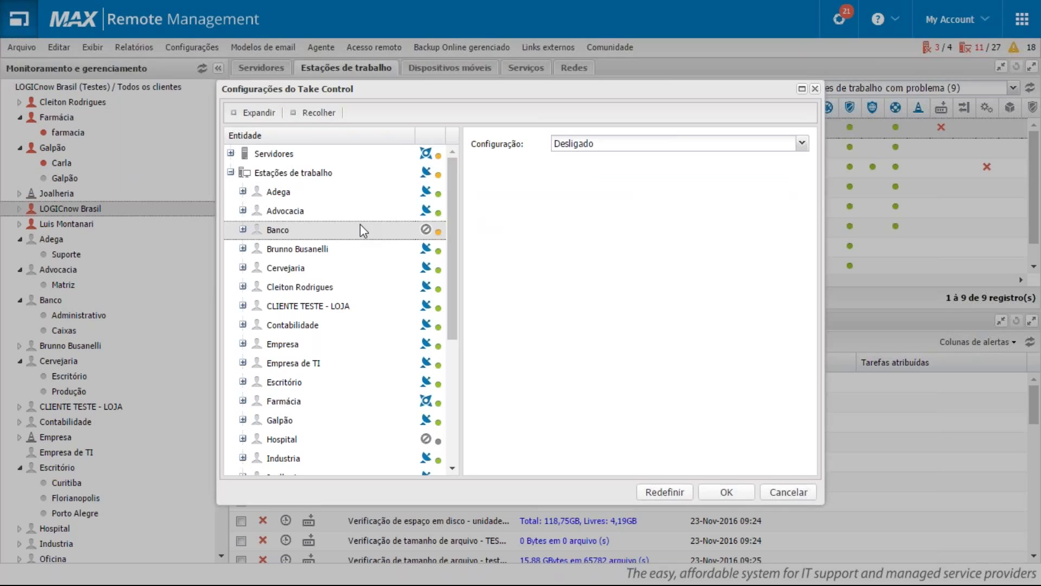
pyautogui.click(648, 146)
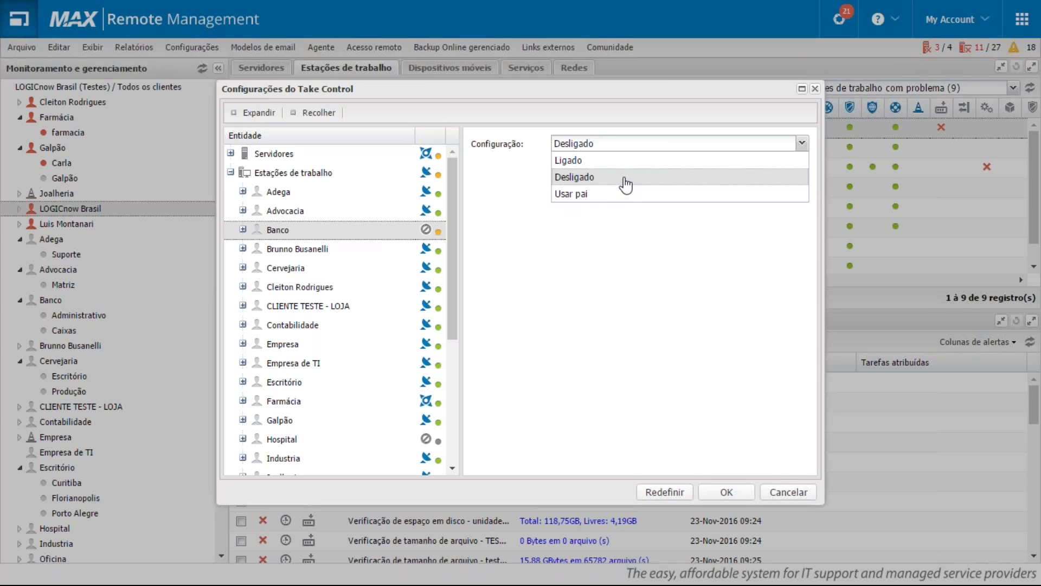
pyautogui.click(623, 179)
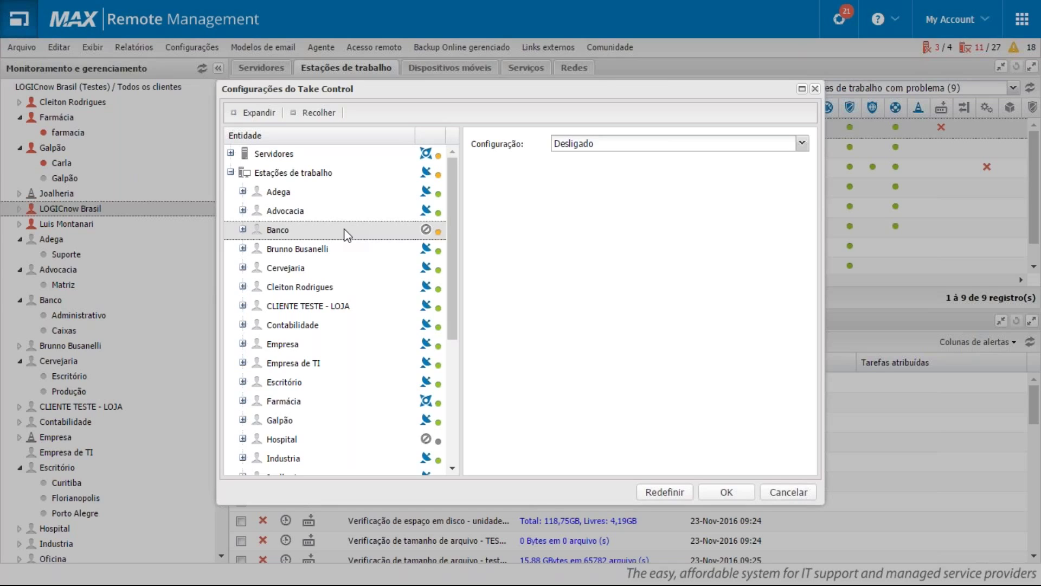
# Switch the remote access mechanism for Estações de trabalho to MSP Anywhere and back to TeamViewer.
pyautogui.click(357, 179)
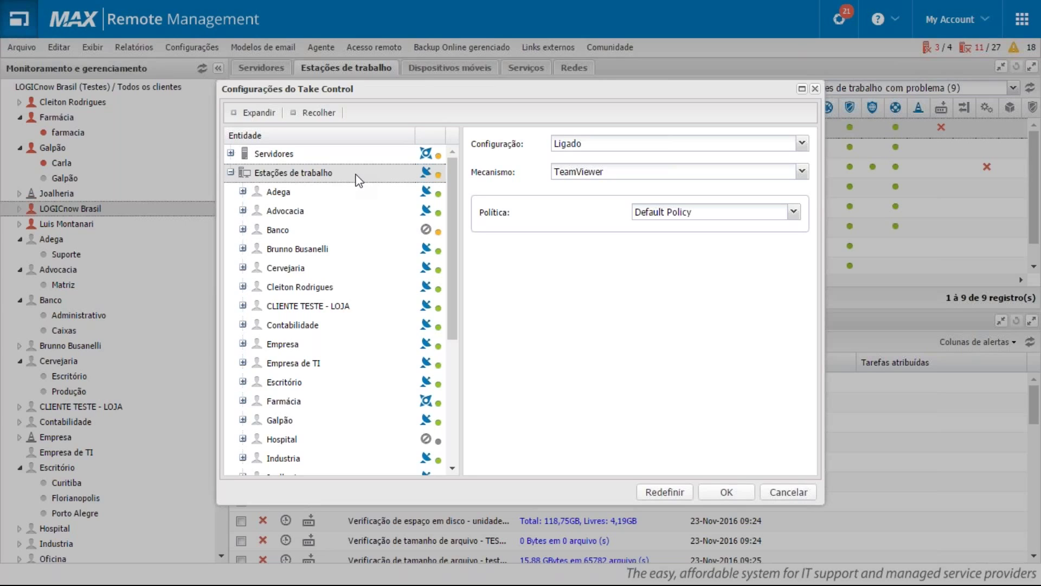
pyautogui.click(784, 176)
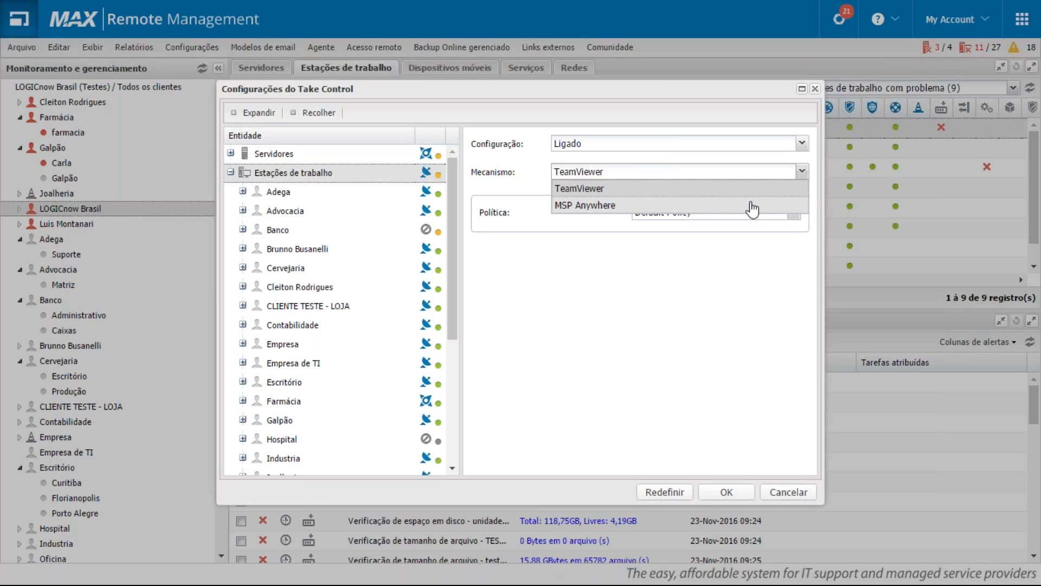
pyautogui.click(633, 207)
pyautogui.click(644, 172)
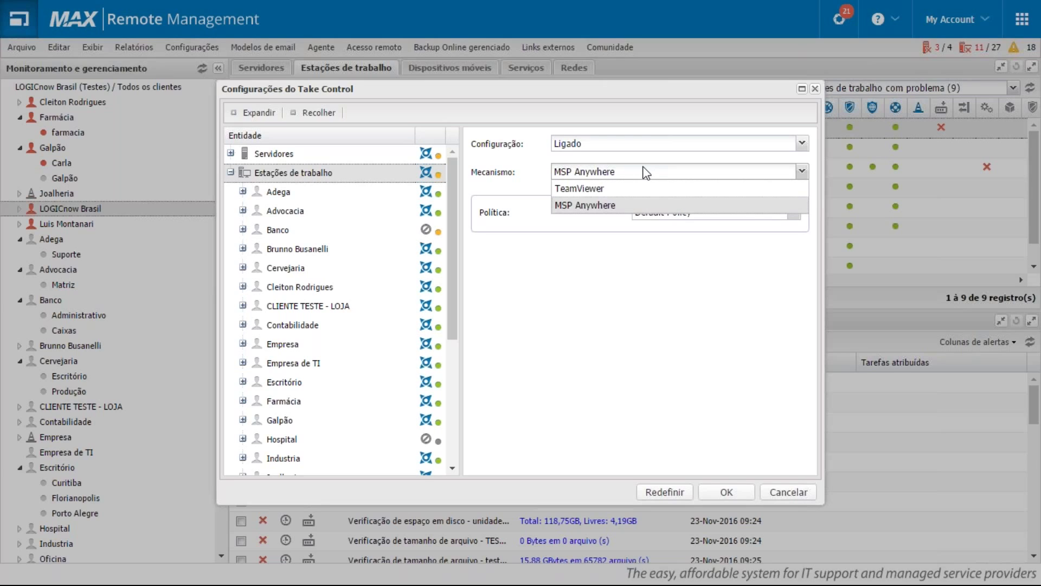
pyautogui.click(638, 188)
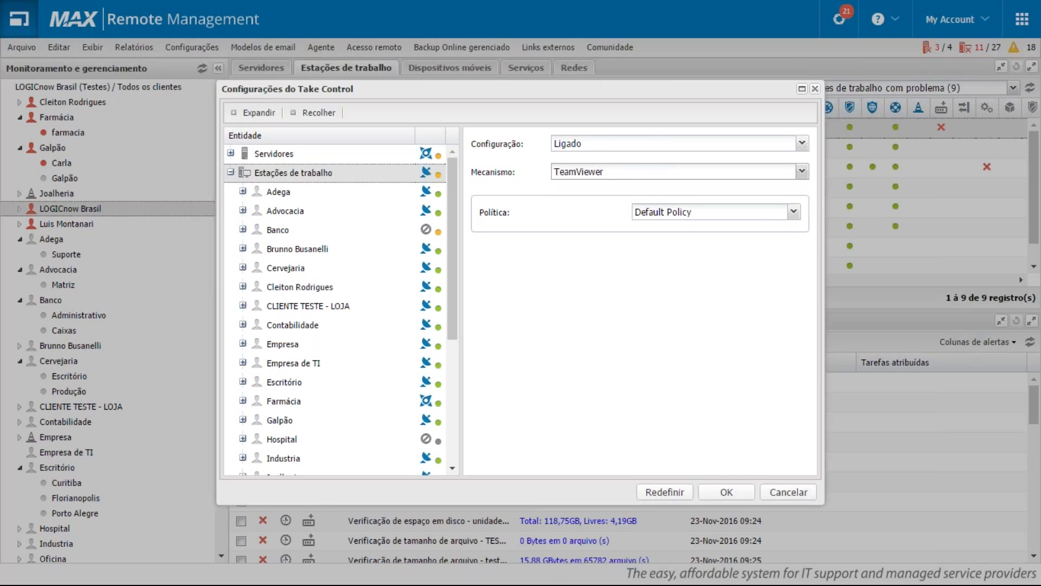
# Review the policies available for Estações de trabalho and leave the Take Control settings without saving.
pyautogui.click(700, 217)
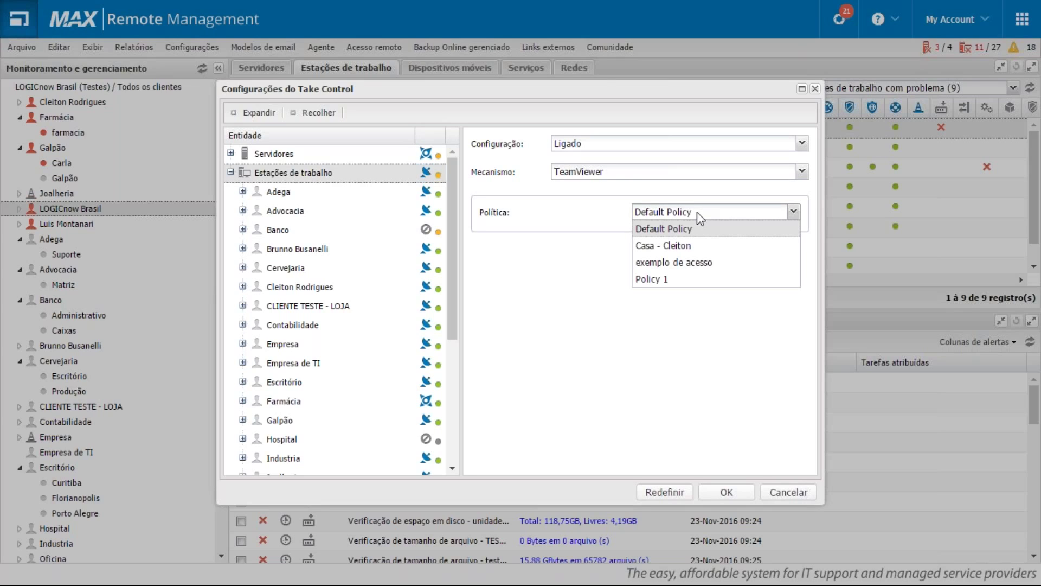
pyautogui.click(596, 253)
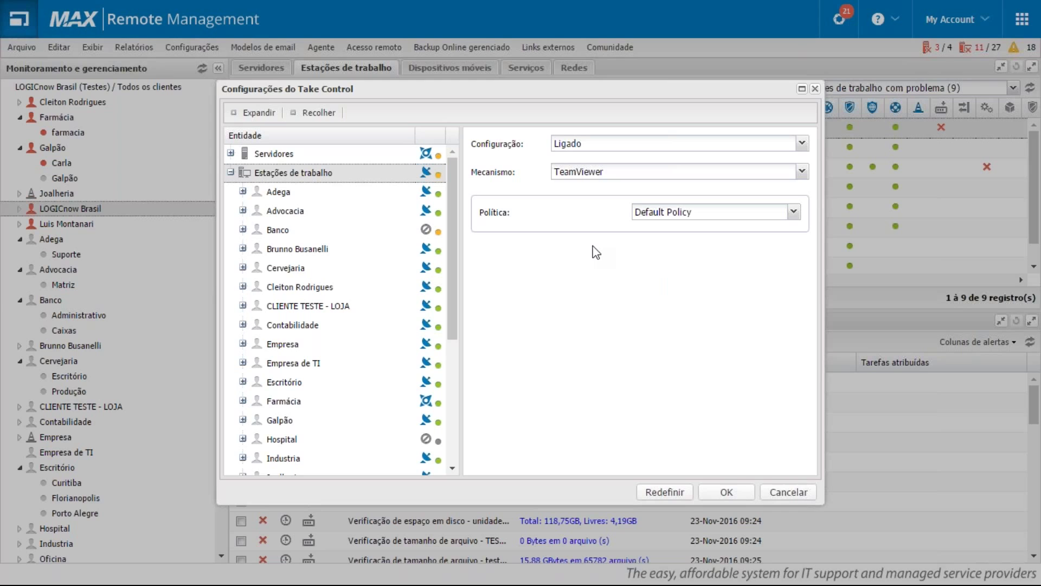
pyautogui.click(787, 492)
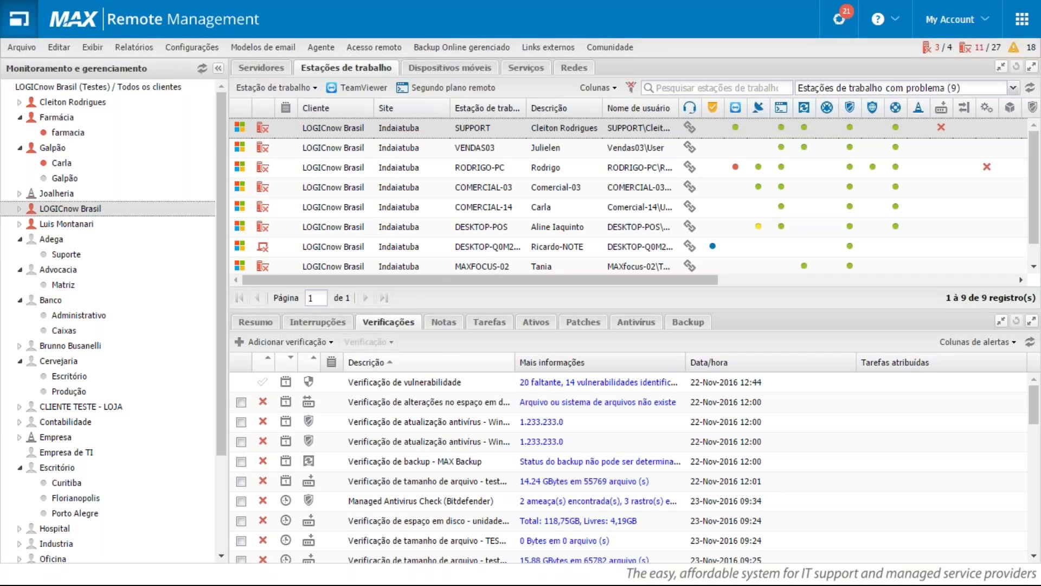
# Open the Take Control policies and bring up the Default Policy for editing.
pyautogui.click(194, 48)
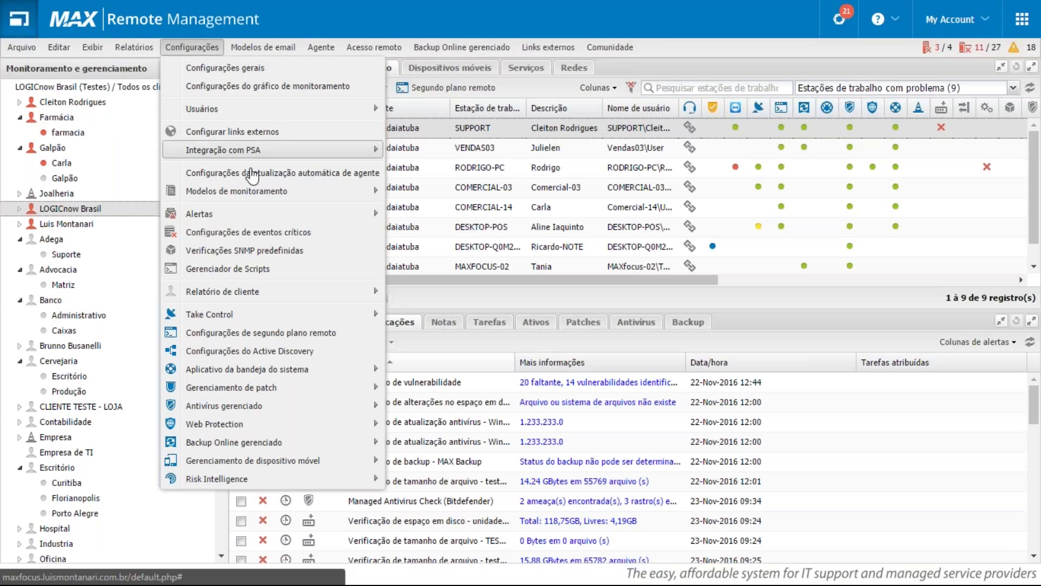
pyautogui.moveTo(314, 316)
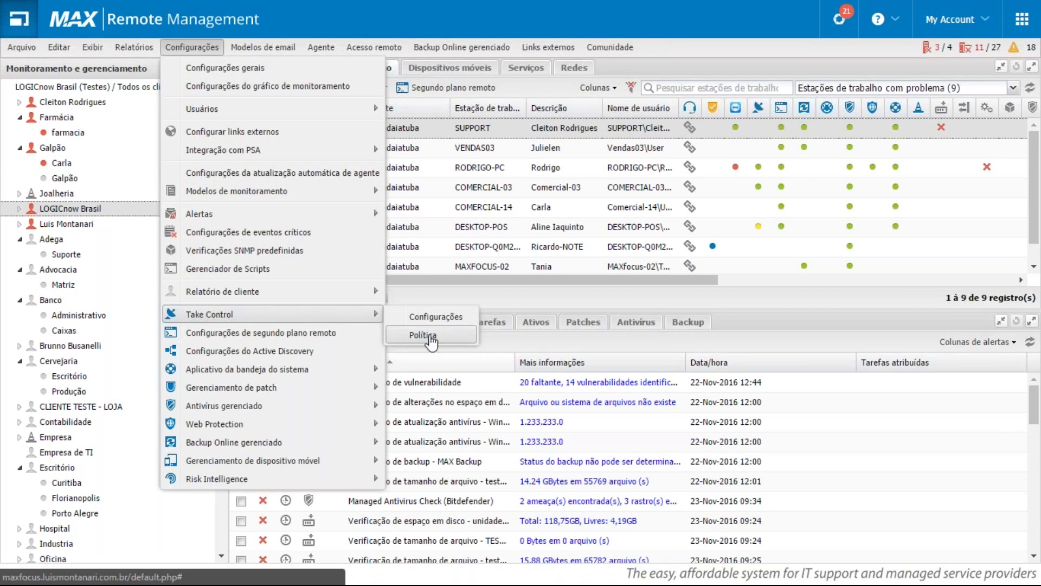
pyautogui.click(457, 340)
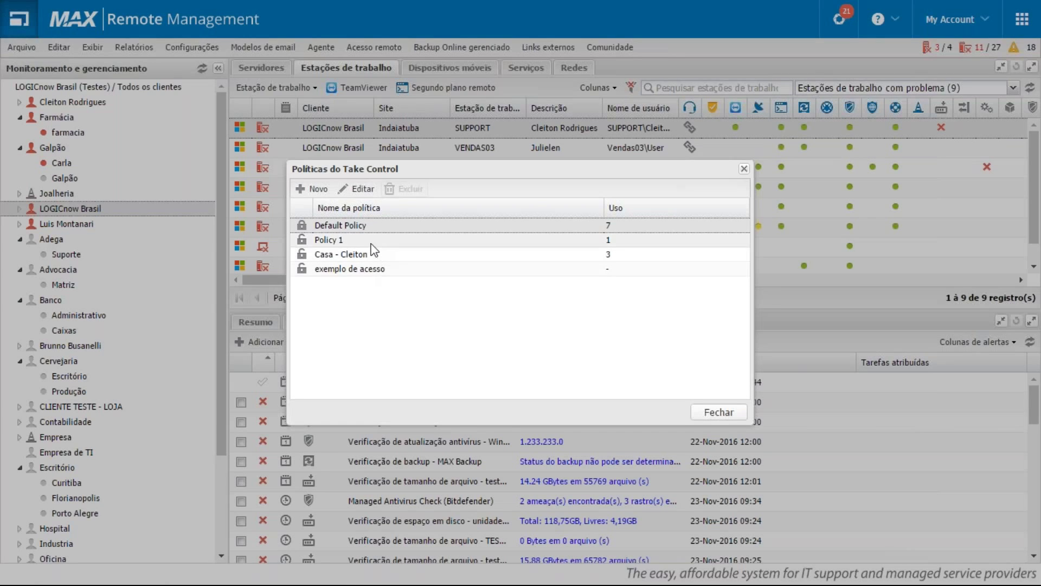
pyautogui.click(362, 191)
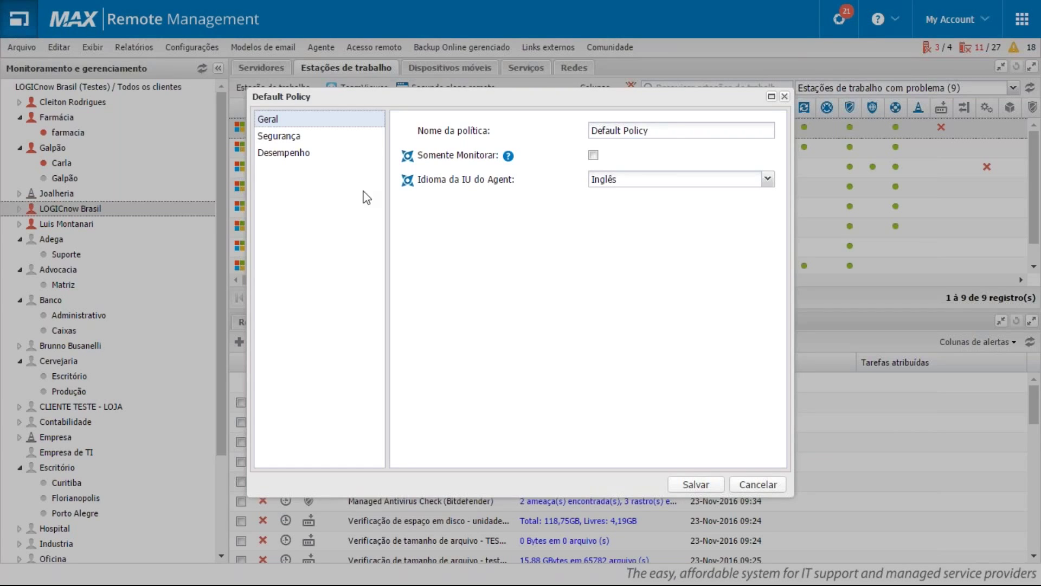
# Enable Somente Monitorar in the Default Policy's general settings and view the agent interface language choices.
pyautogui.click(676, 130)
pyautogui.click(509, 159)
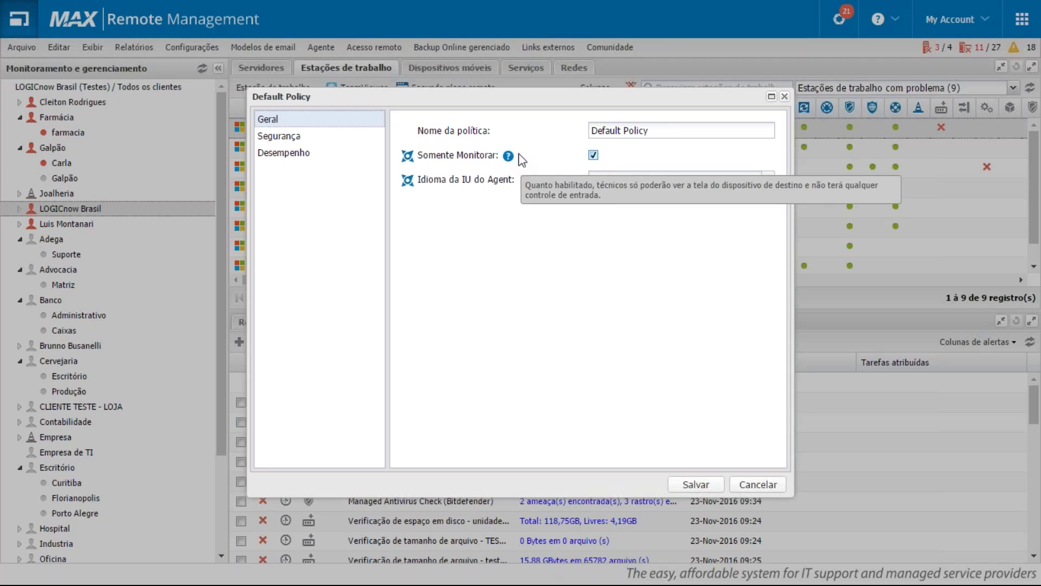
pyautogui.moveTo(509, 158)
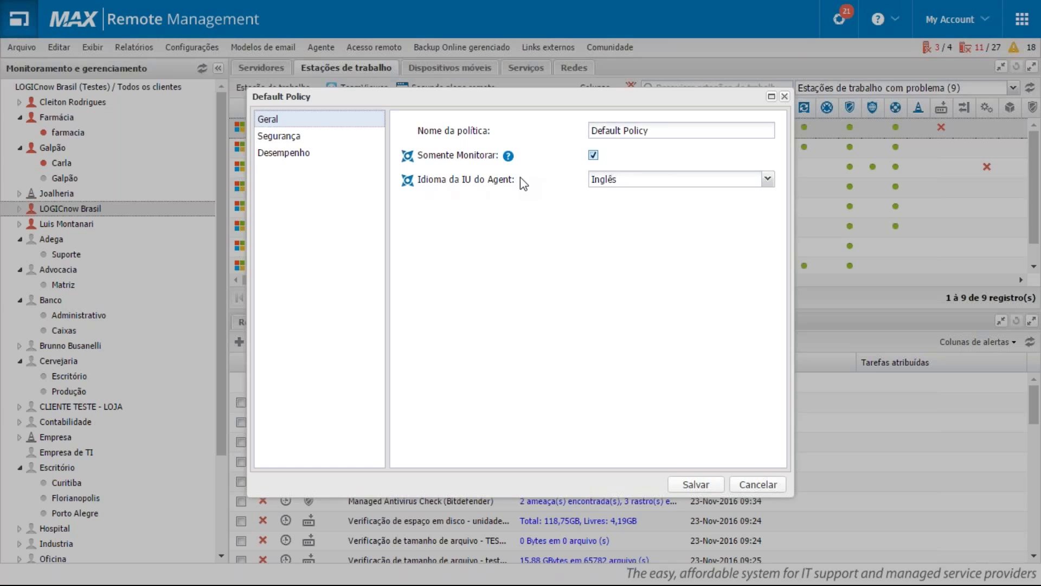
pyautogui.click(716, 180)
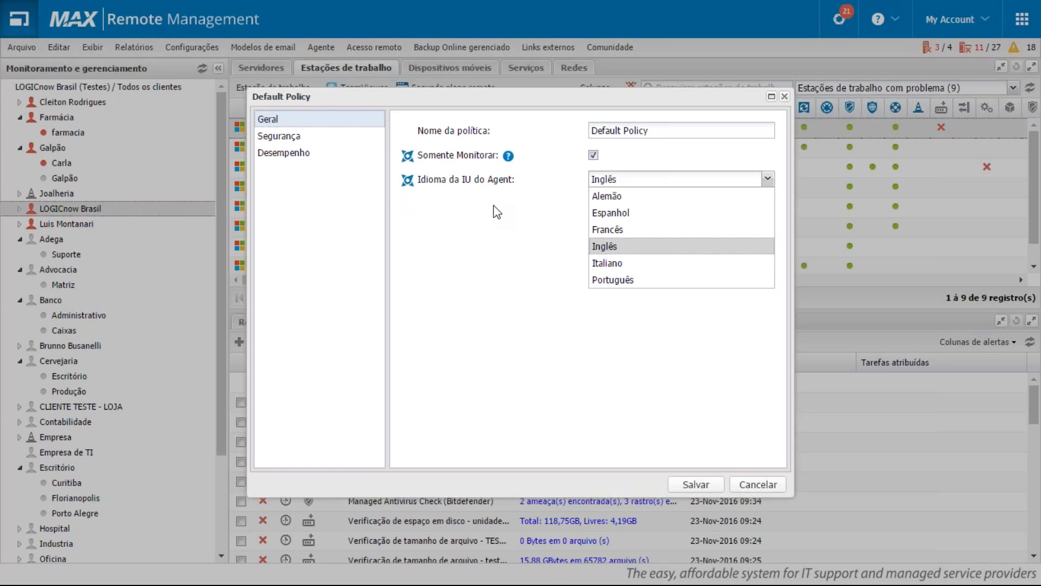
# Enable Solicitar permissão ao usuário in the Default Policy's security settings, and close the policies without saving.
pyautogui.click(324, 142)
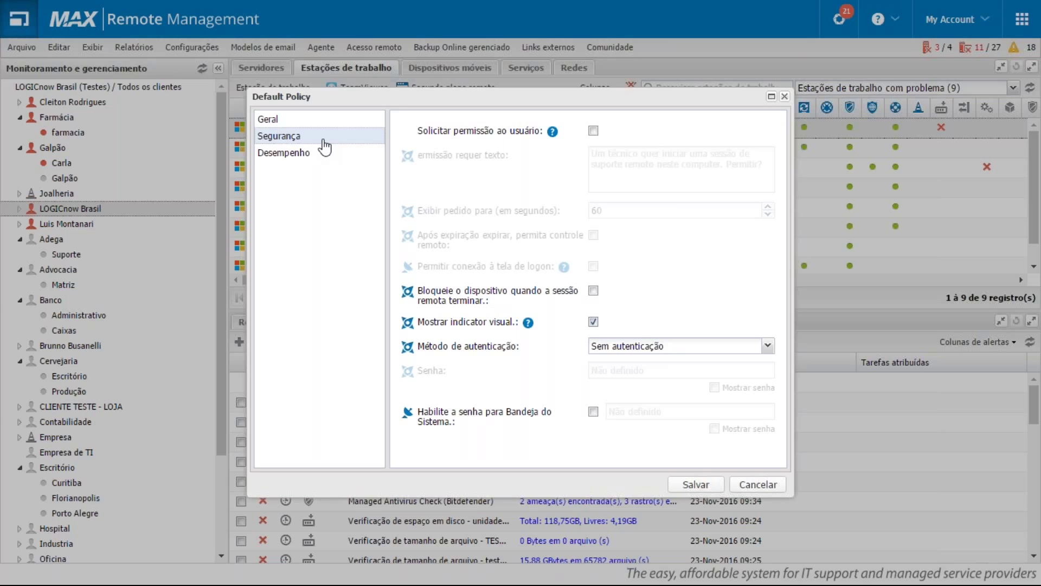
pyautogui.click(593, 131)
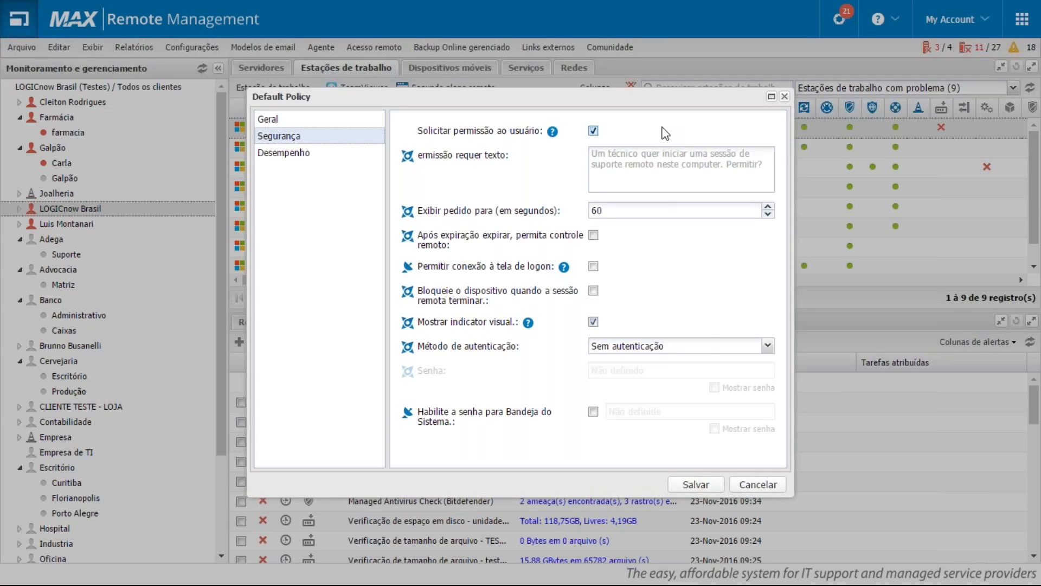
pyautogui.click(656, 158)
pyautogui.click(785, 96)
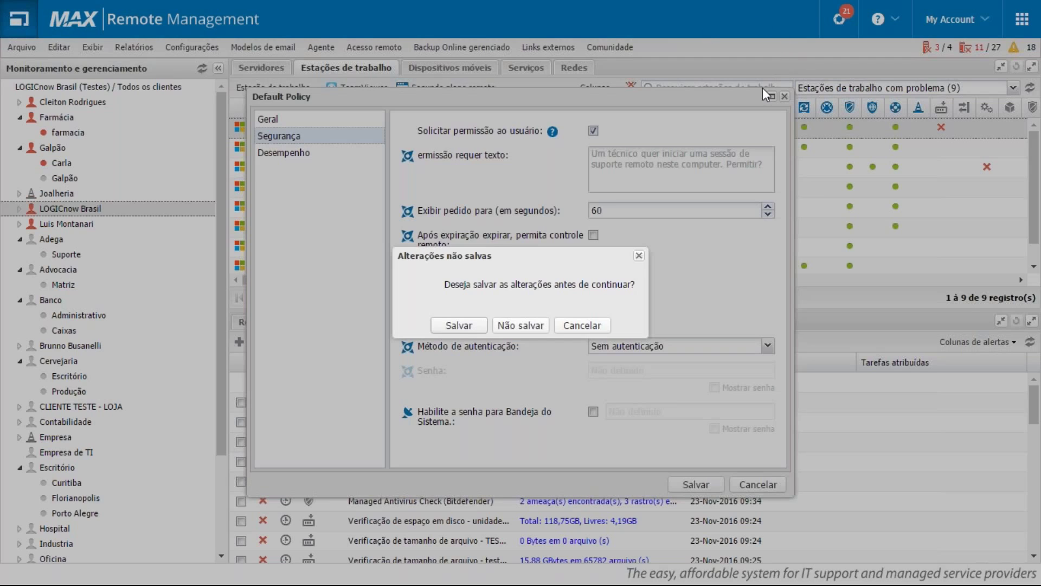
pyautogui.click(528, 321)
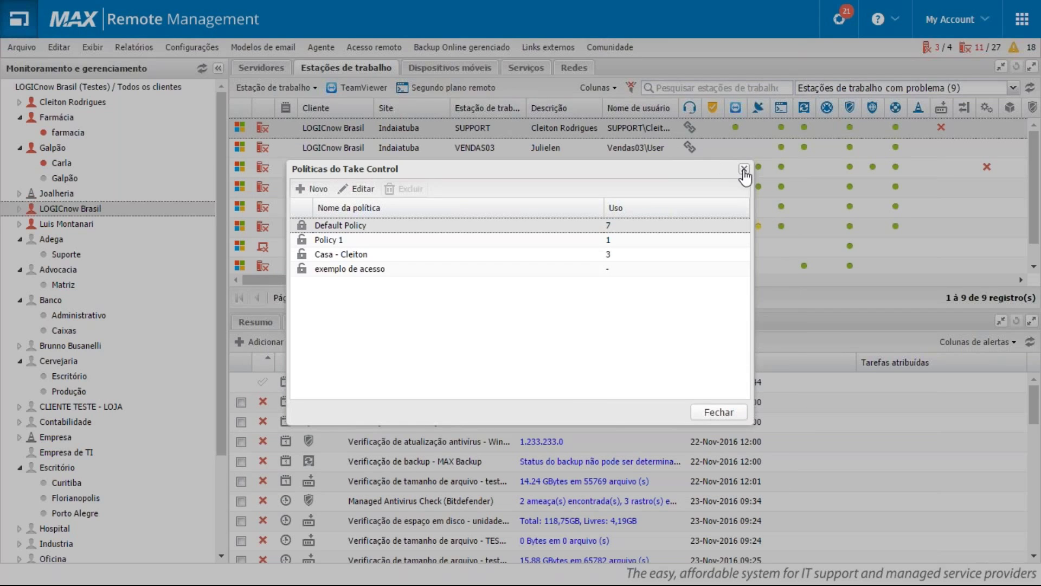
pyautogui.click(744, 169)
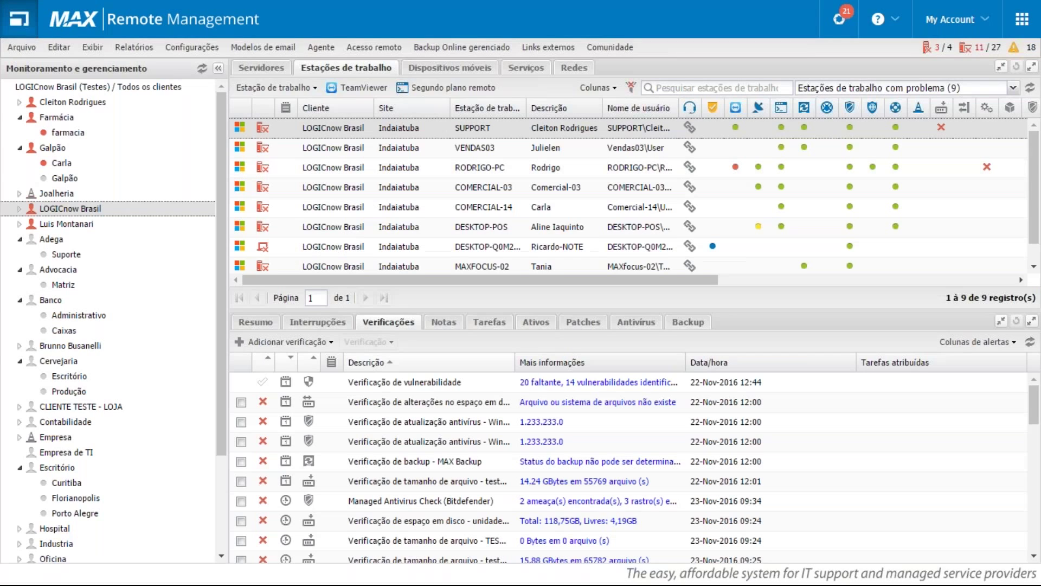
# Review the remote background policy's security and feature settings for Servidores, leaving without saving.
pyautogui.click(204, 53)
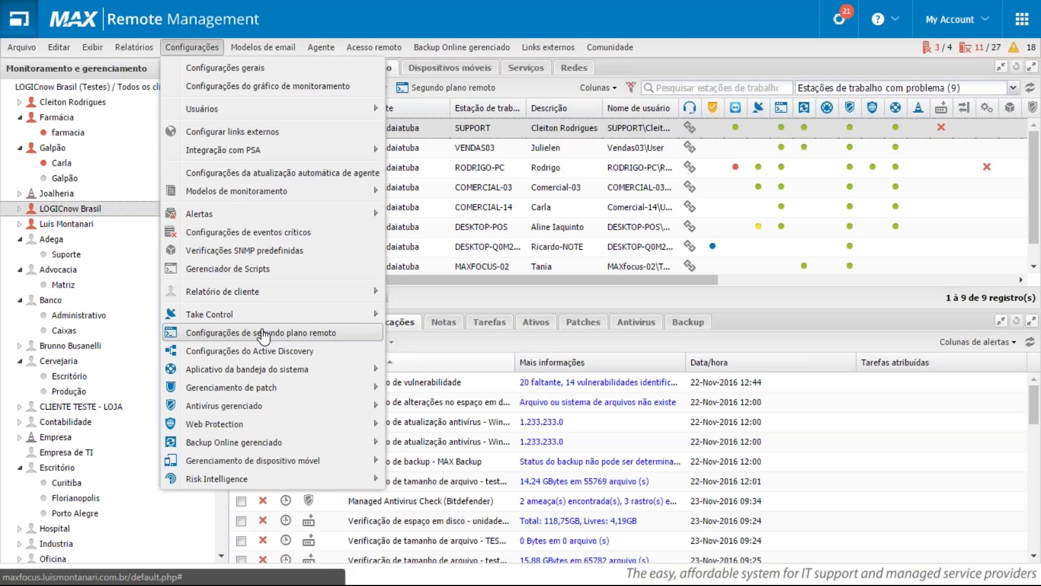
pyautogui.click(264, 335)
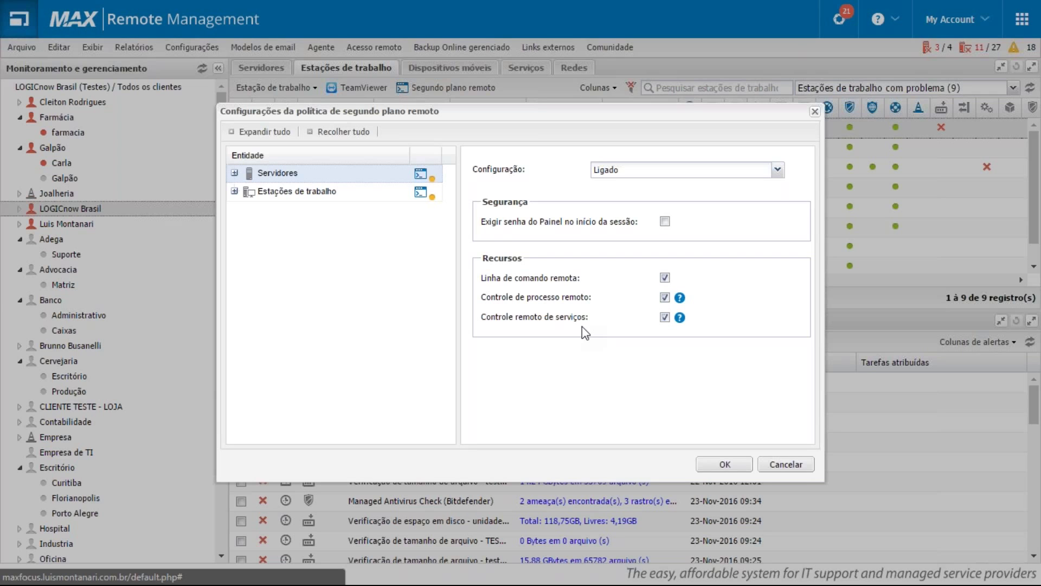
pyautogui.click(786, 464)
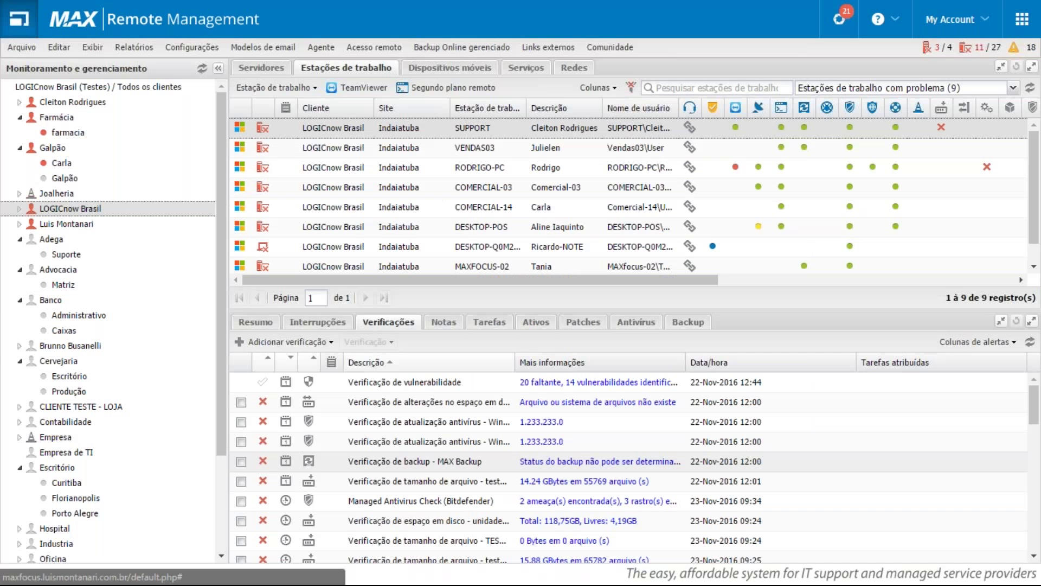
# Review the Active Discovery settings for Servidores and leave them without saving.
pyautogui.click(193, 48)
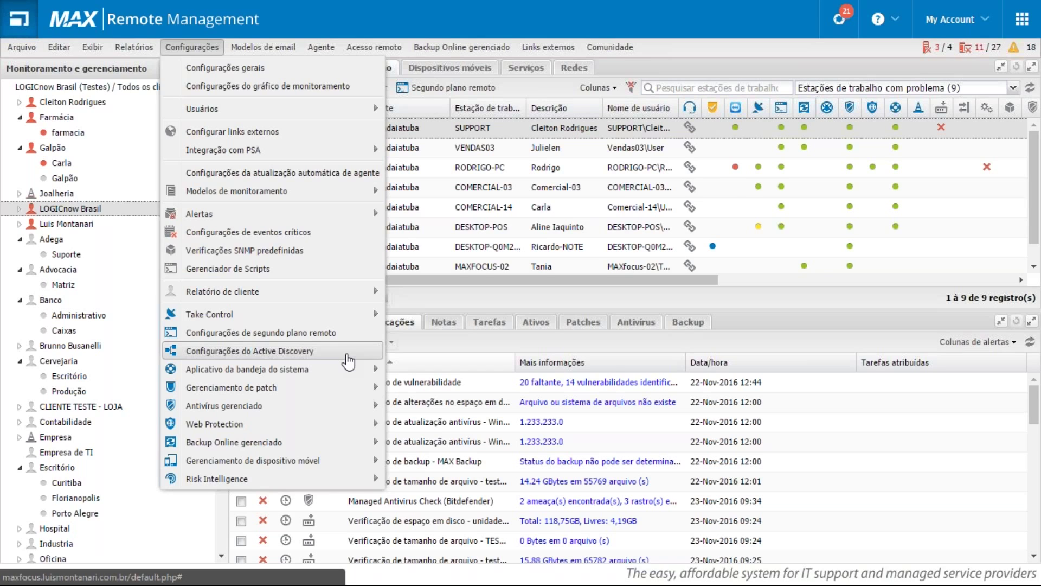
pyautogui.click(348, 361)
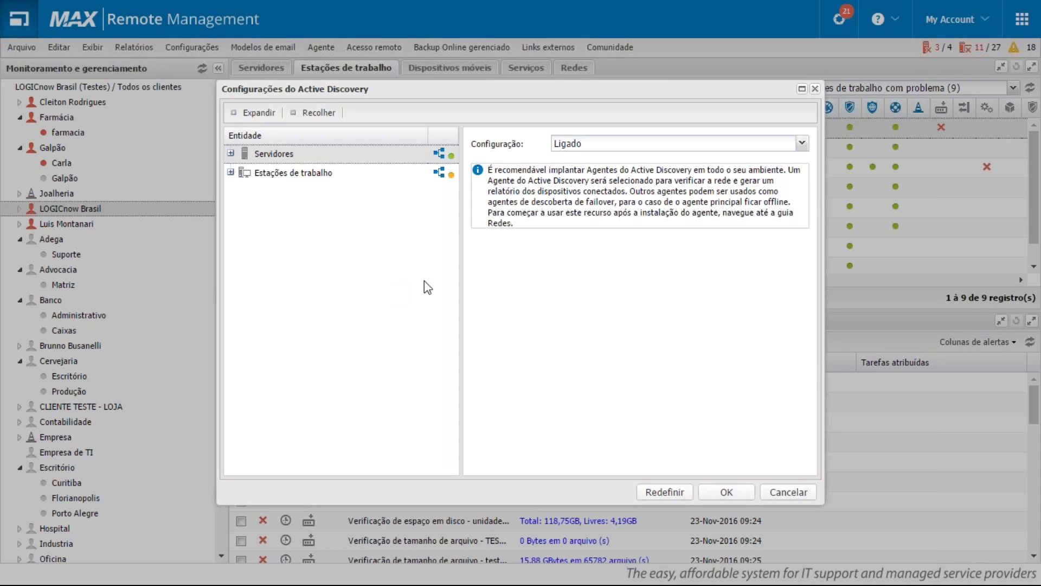
pyautogui.click(787, 492)
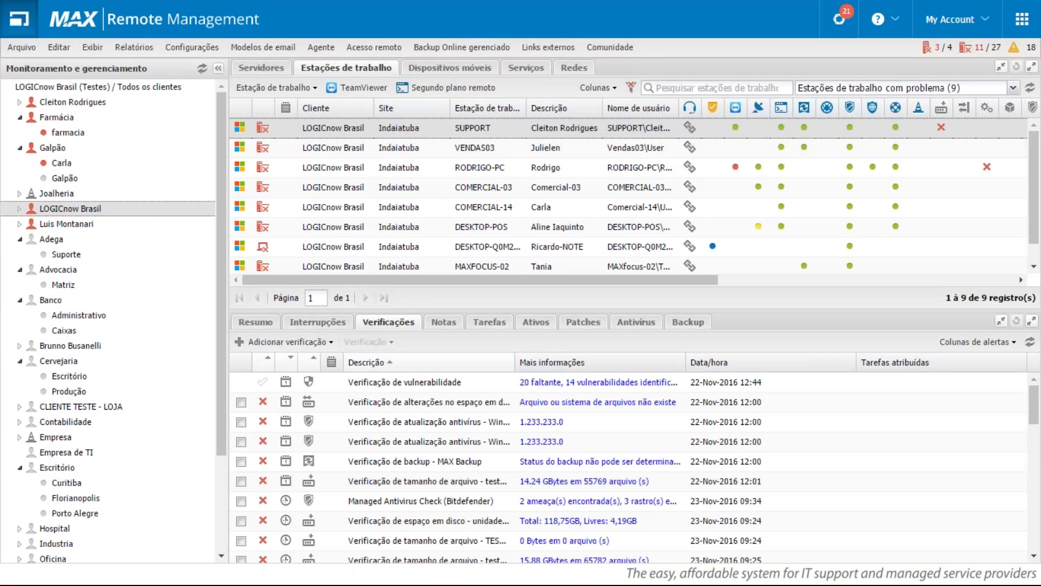
# View the icon choices for the system tray application and leave without changing the icon.
pyautogui.click(192, 47)
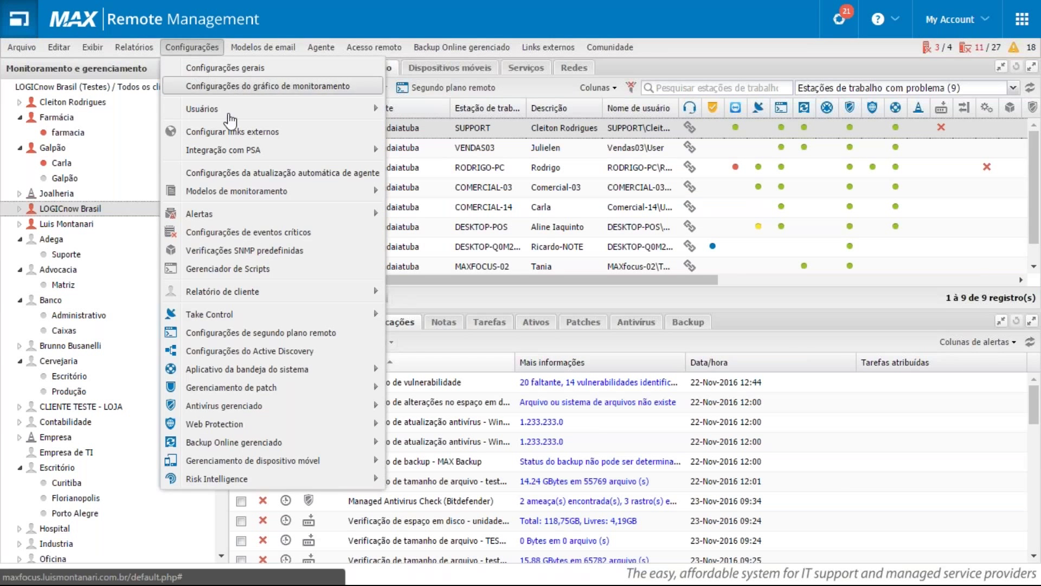
pyautogui.moveTo(346, 383)
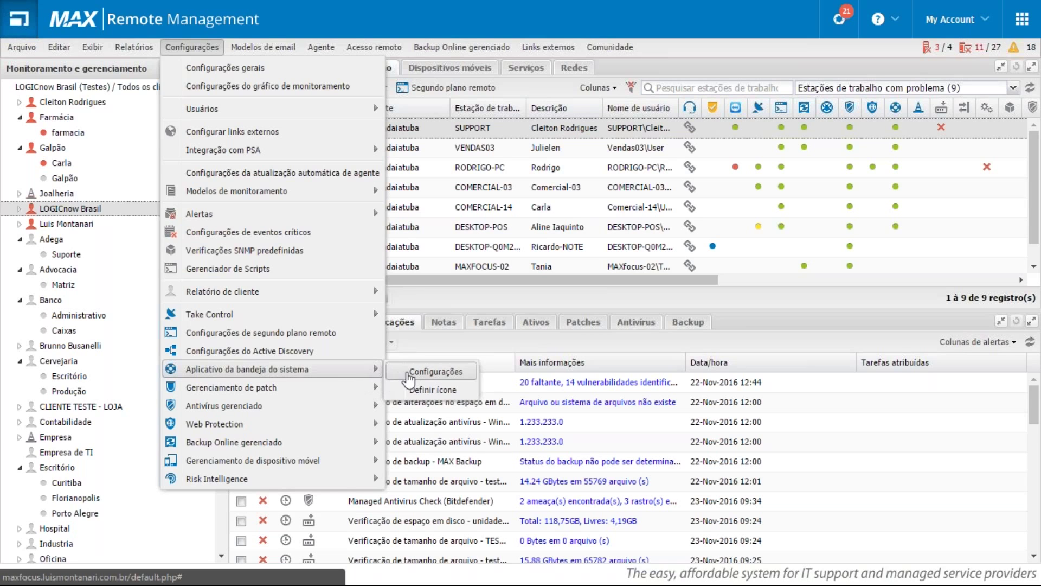
pyautogui.click(427, 391)
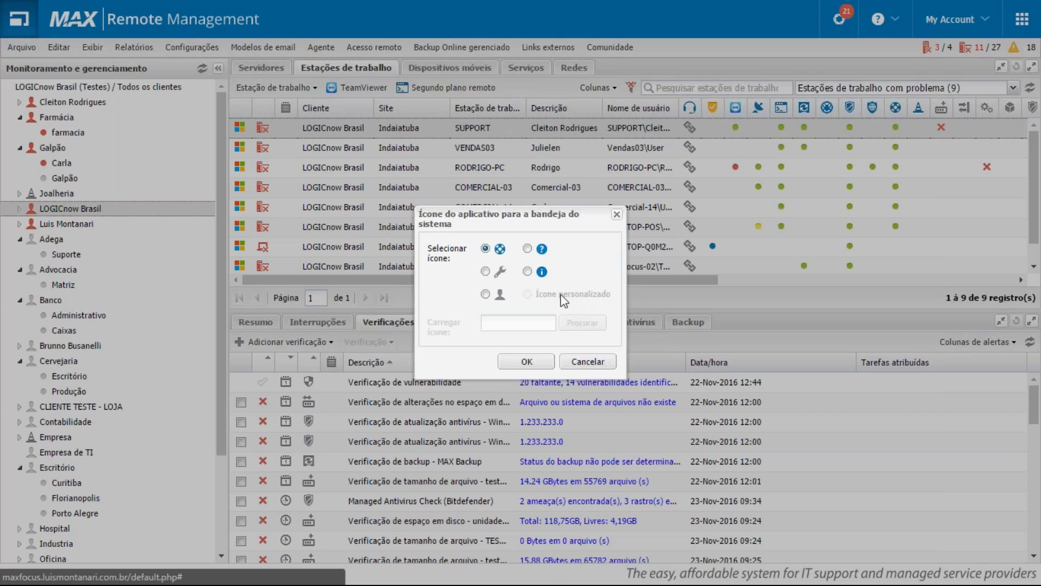
pyautogui.click(587, 361)
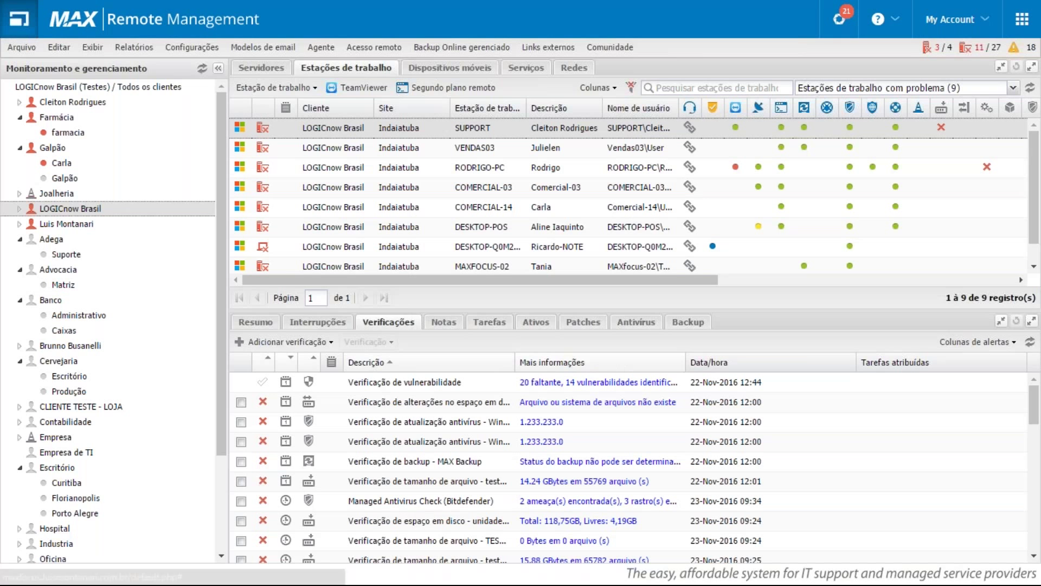
# Open the system tray application settings and add two more menu options to the Servidores policy.
pyautogui.click(192, 48)
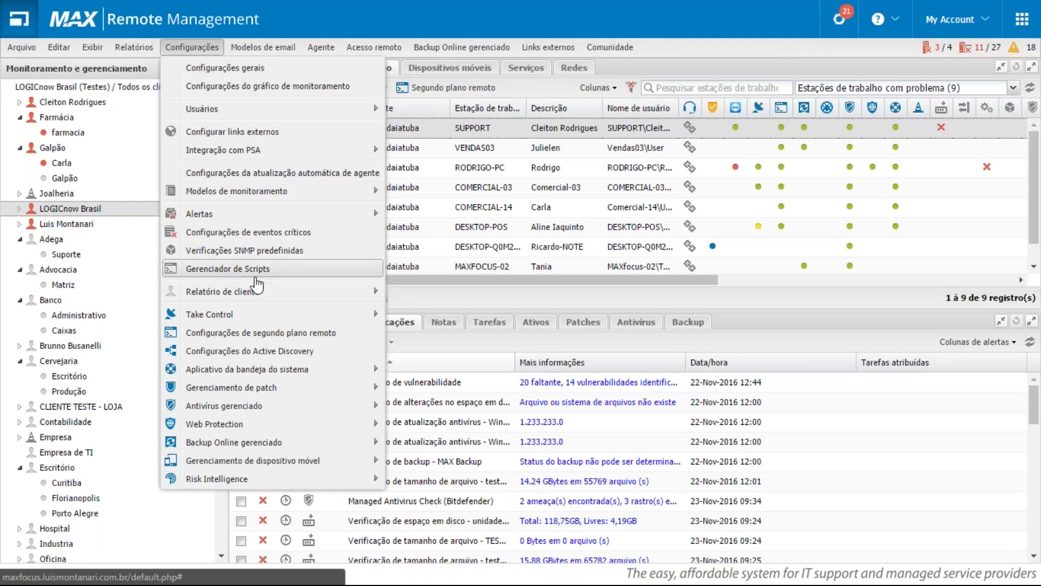
pyautogui.moveTo(374, 374)
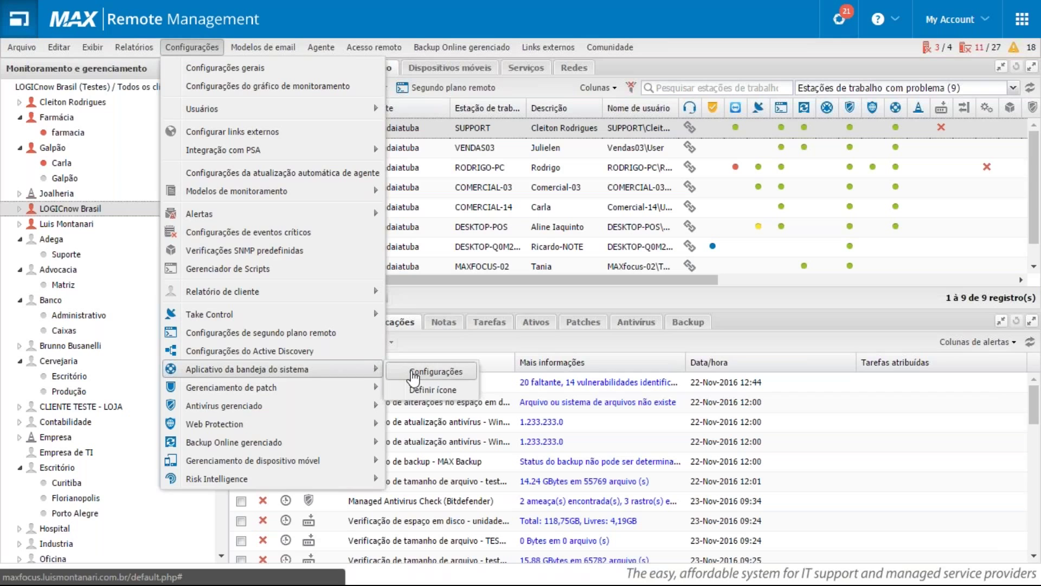
pyautogui.click(415, 370)
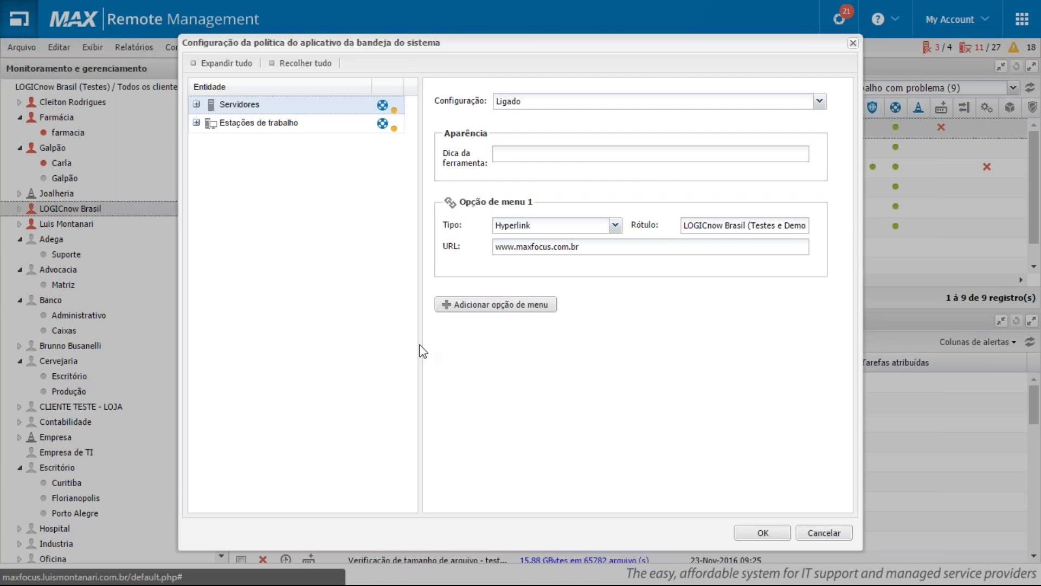
pyautogui.click(593, 151)
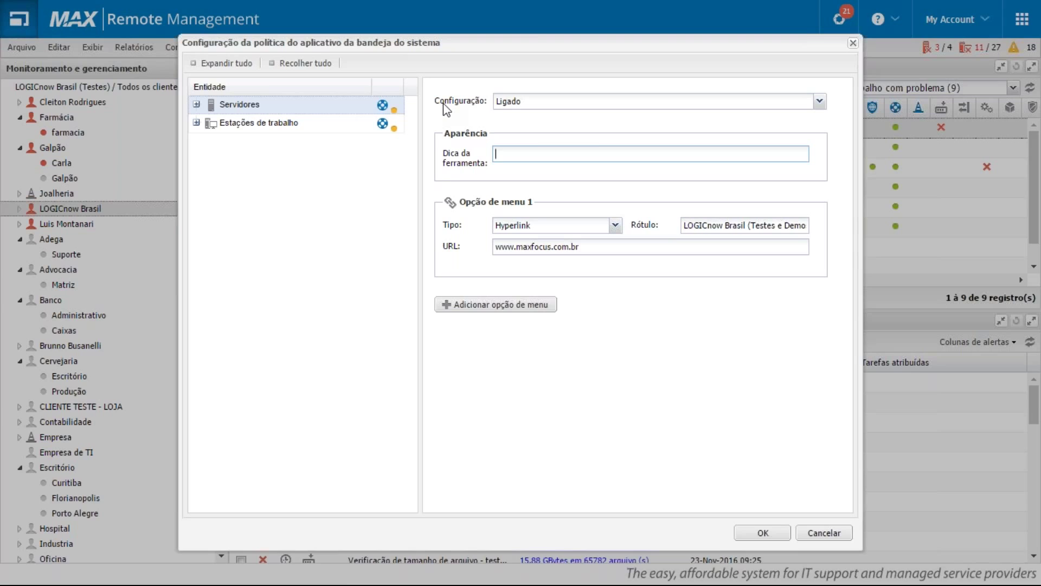
pyautogui.click(518, 306)
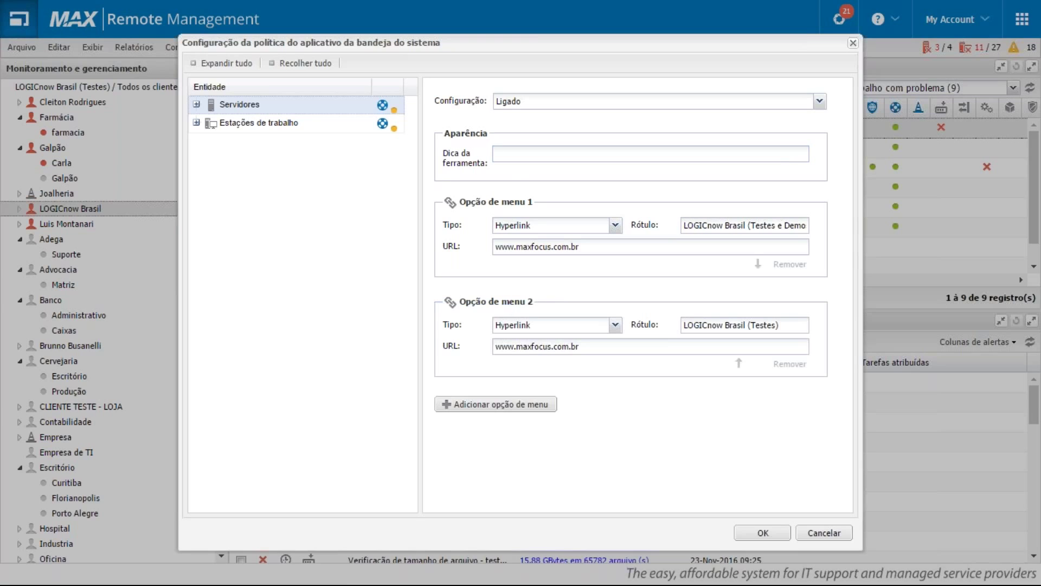
pyautogui.click(520, 405)
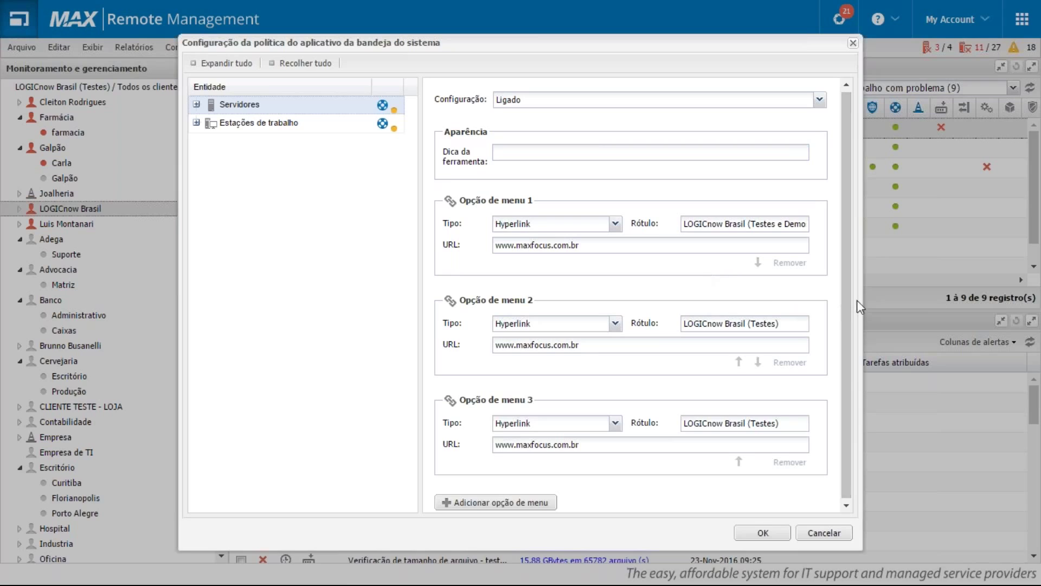
pyautogui.scroll(-1, 850, 309)
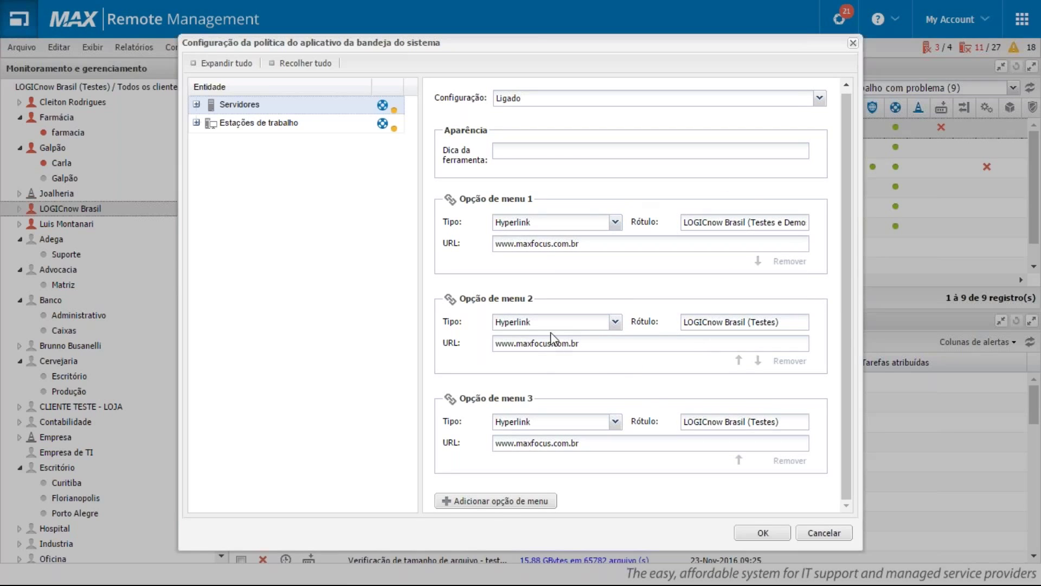
# Set the type of Opção de menu 1 to Email, view the other available types, and discard the tray policy changes.
pyautogui.click(618, 224)
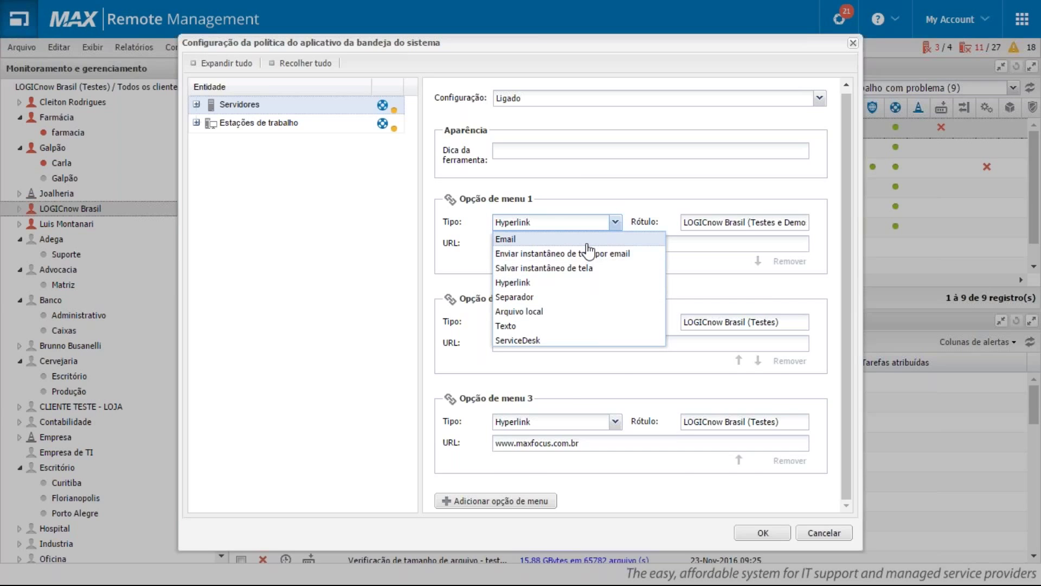
pyautogui.click(587, 242)
pyautogui.click(617, 224)
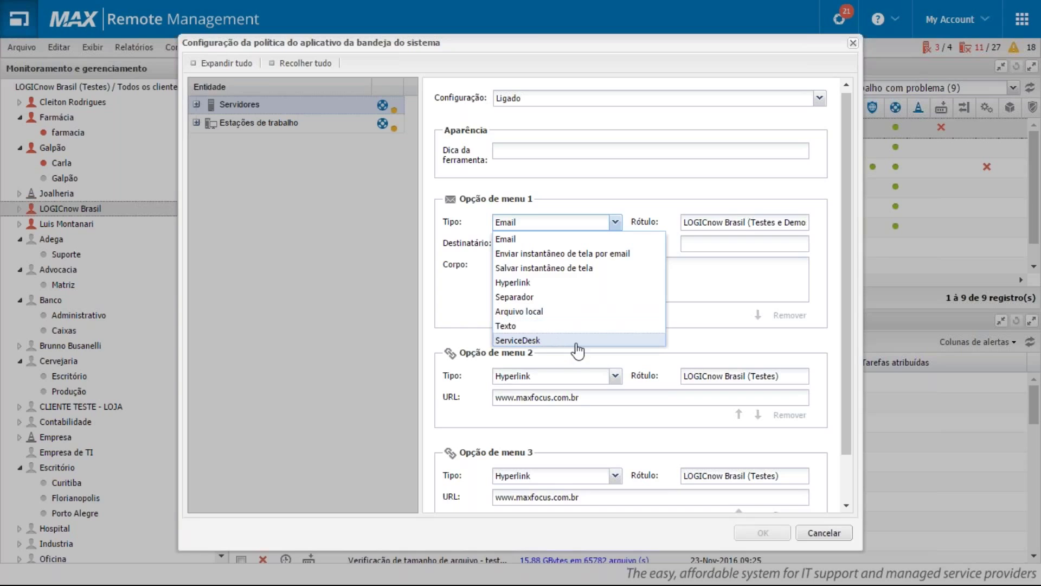
pyautogui.click(660, 186)
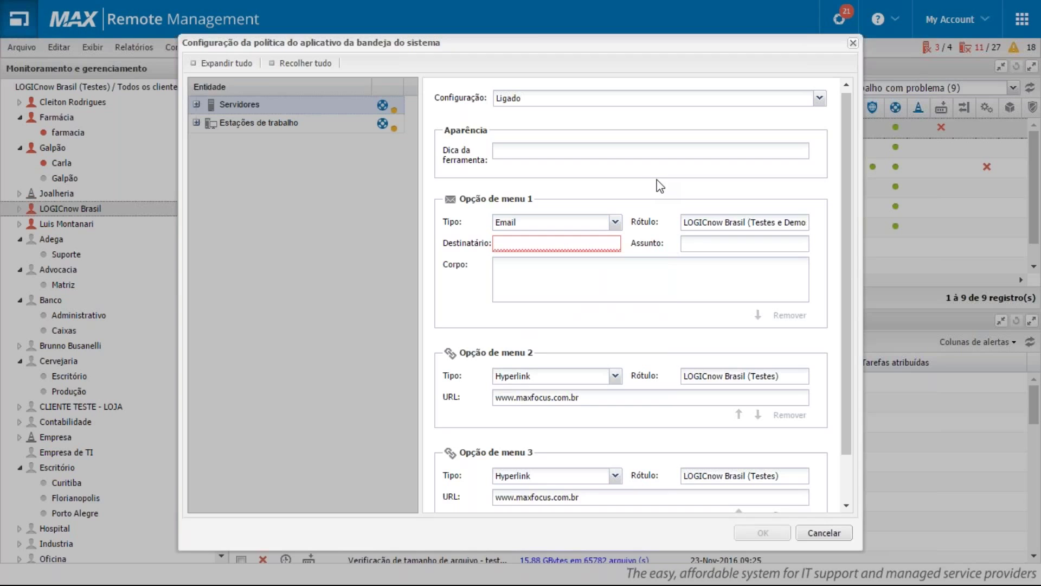
pyautogui.click(836, 537)
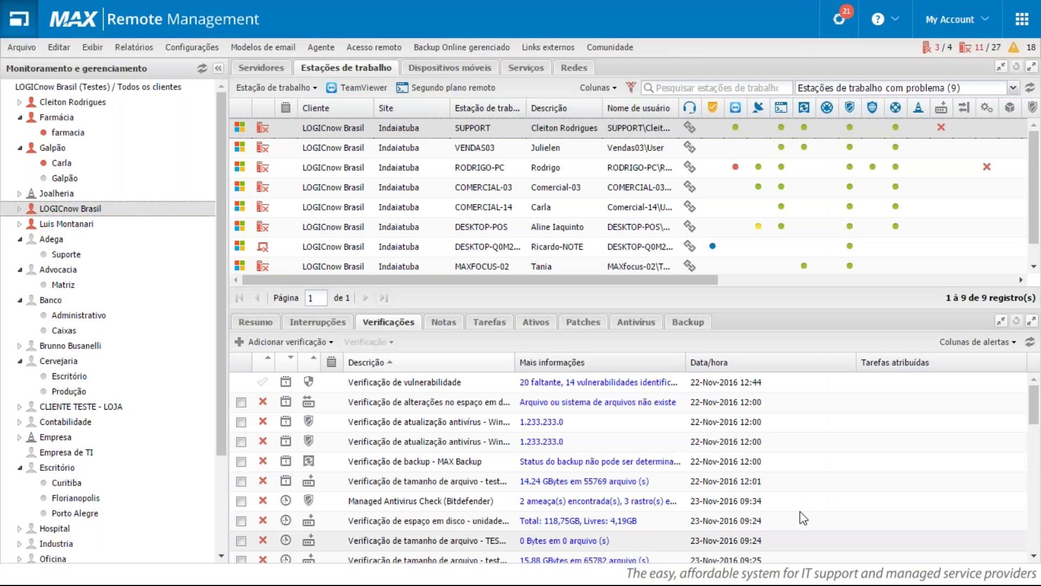
# Review the patch management settings for Servidores, covering vulnerability checks, automatic approval, installation scheduling and failed patches, and leave without saving.
pyautogui.click(203, 49)
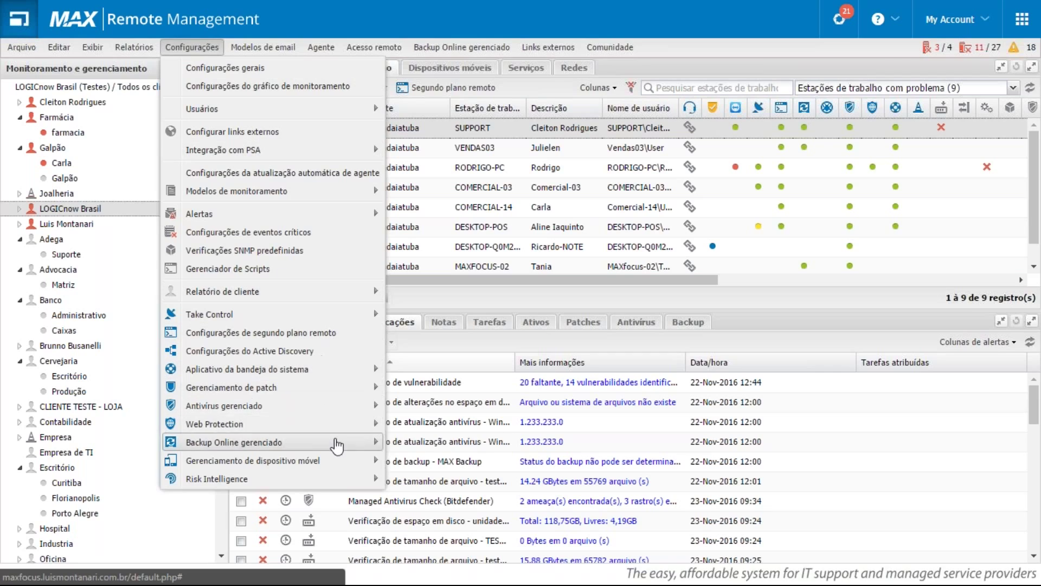
pyautogui.moveTo(326, 398)
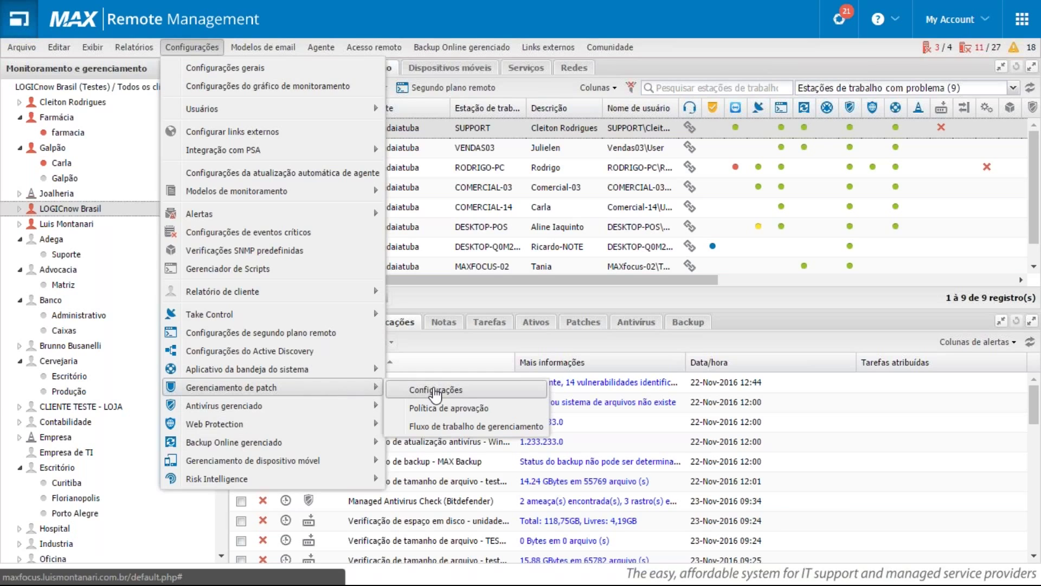
pyautogui.click(435, 390)
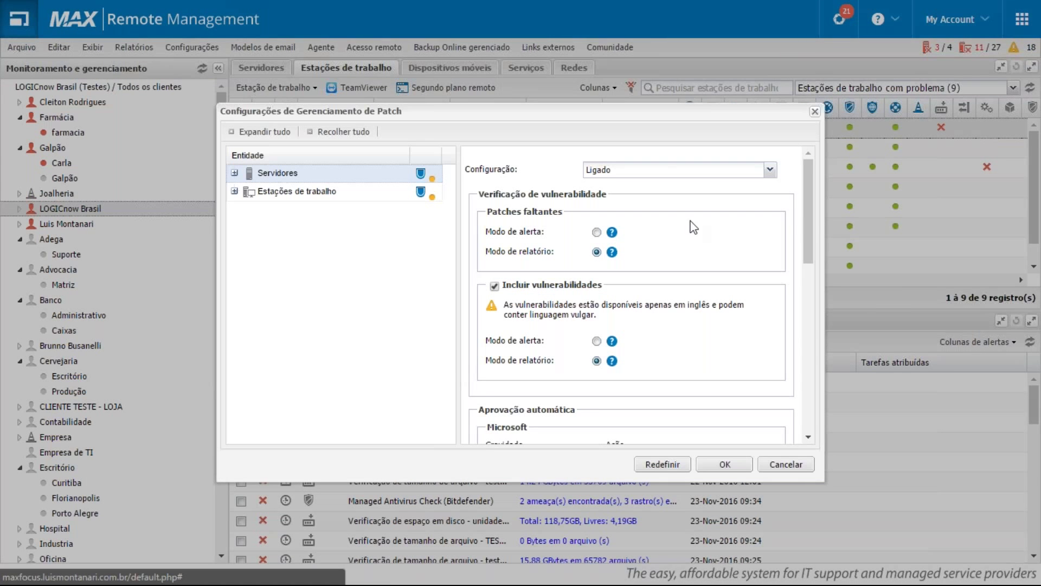
pyautogui.moveTo(805, 206); pyautogui.dragTo(801, 294)
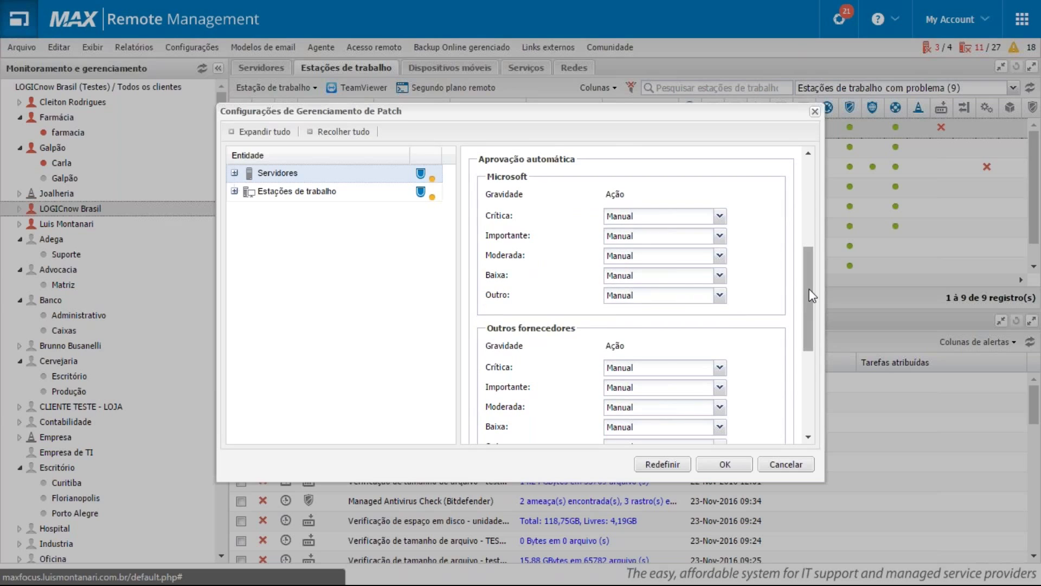
pyautogui.moveTo(809, 285); pyautogui.dragTo(806, 376)
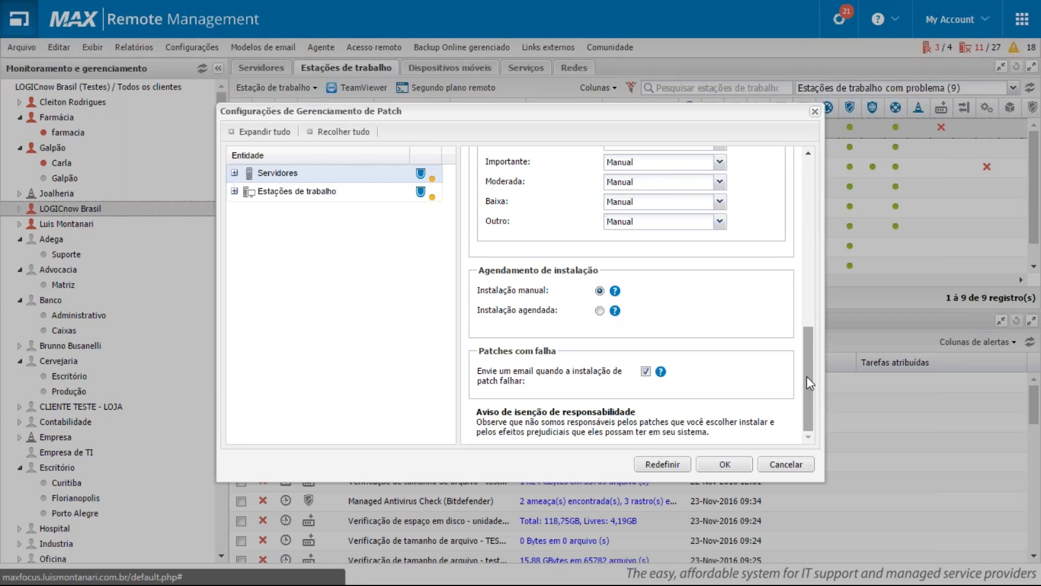
pyautogui.moveTo(806, 376); pyautogui.dragTo(811, 308)
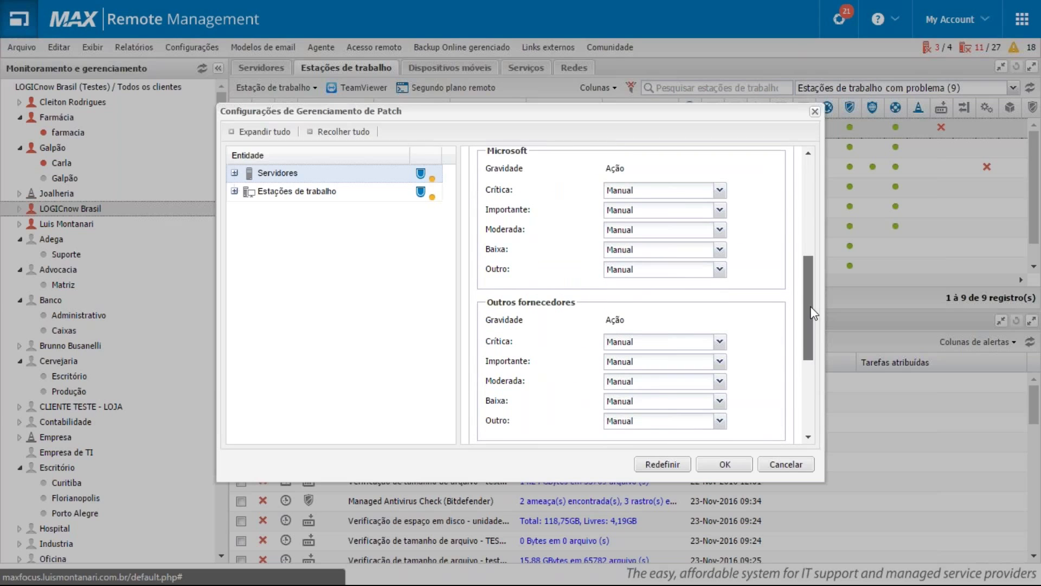
pyautogui.moveTo(812, 308); pyautogui.dragTo(817, 400)
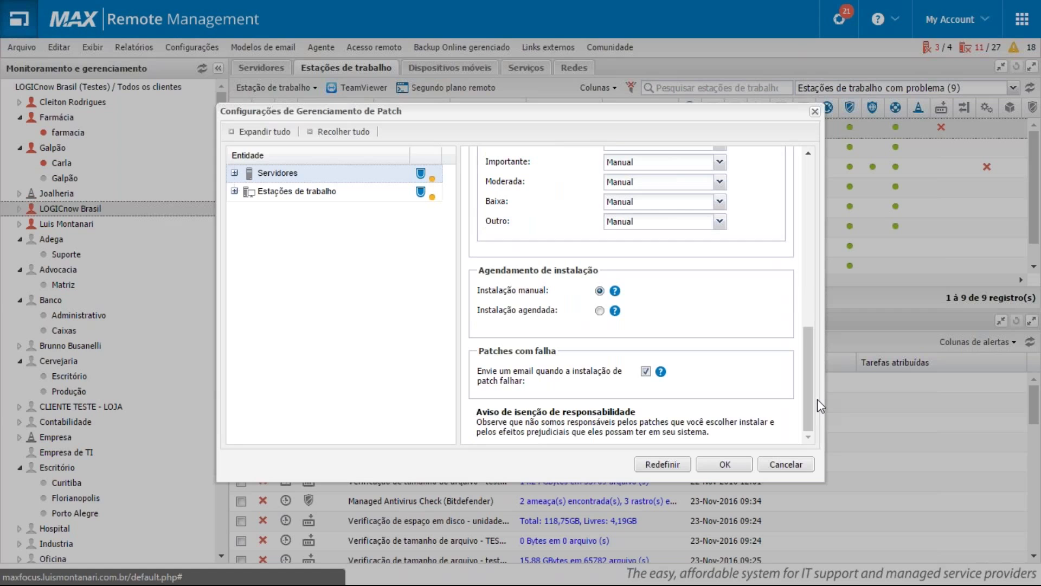
pyautogui.click(785, 465)
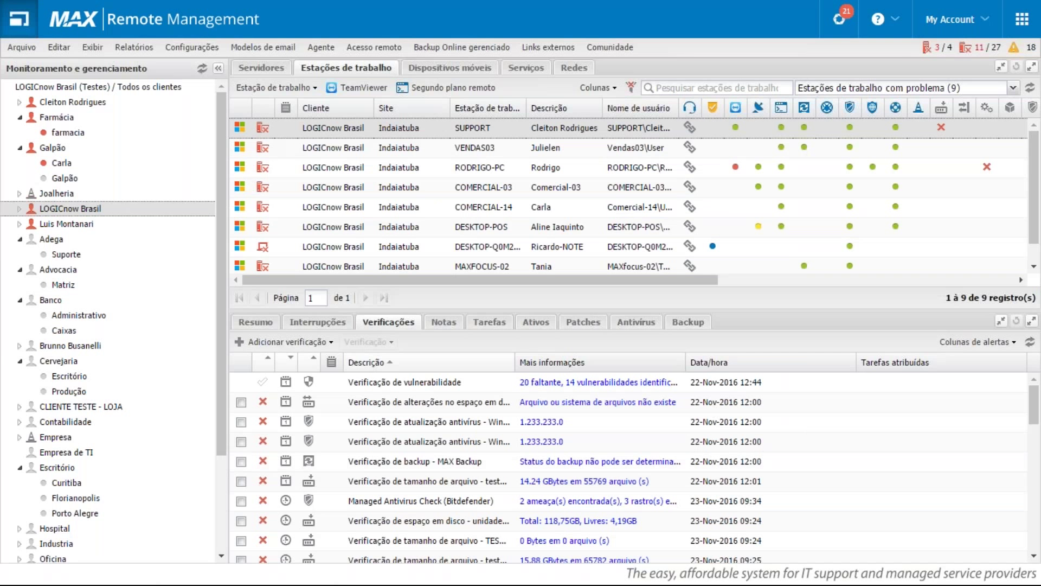
# Open the patch management approval policy and check its status and client or site filters.
pyautogui.click(192, 47)
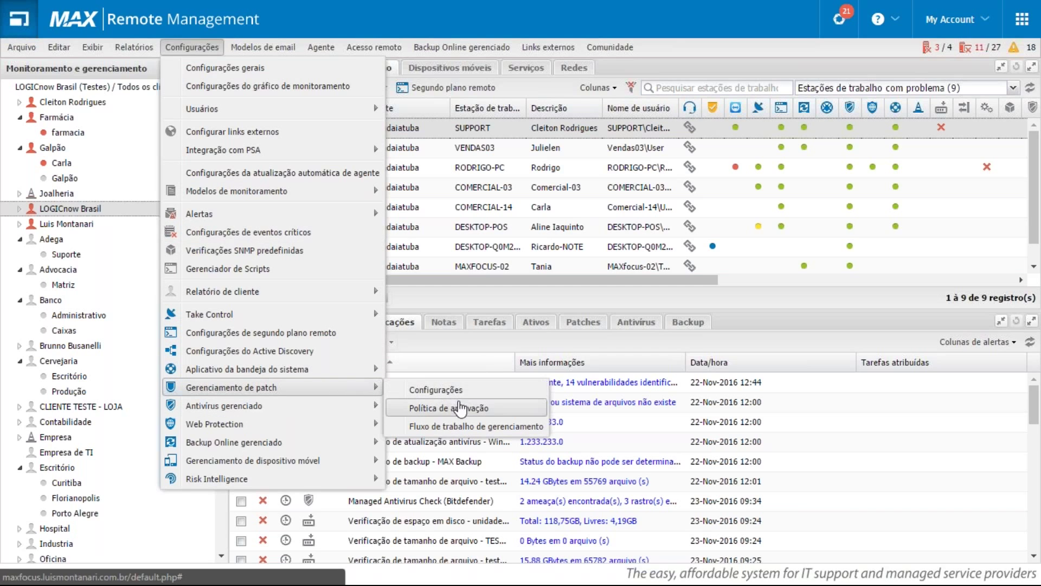
pyautogui.click(459, 409)
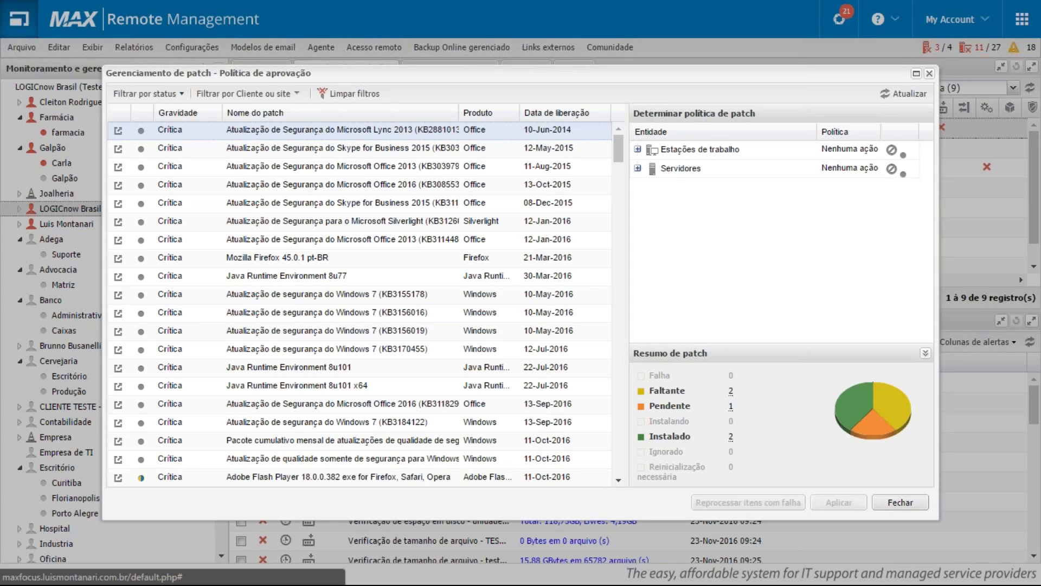
pyautogui.click(163, 94)
pyautogui.click(233, 95)
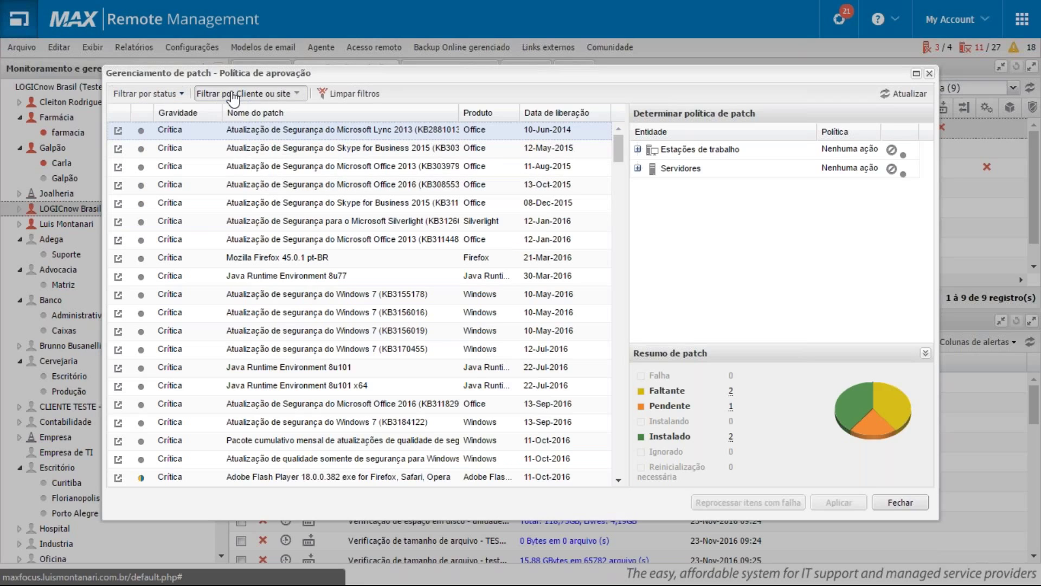
pyautogui.click(225, 96)
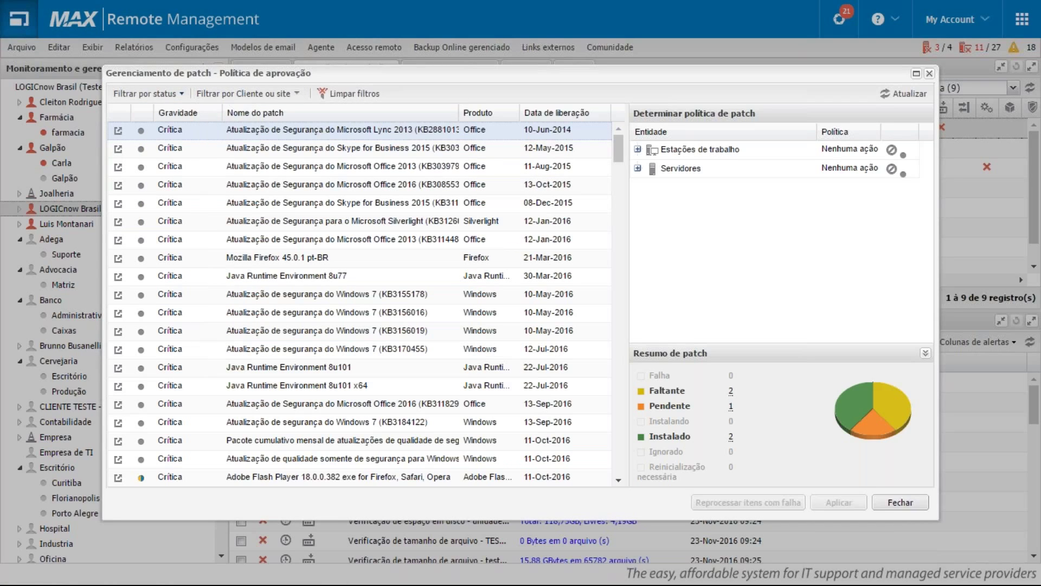
# Select the Java Runtime Environment 8u77 patch, view the policy choices for one client under Estações de trabalho, and close the approval policy without changes.
pyautogui.click(296, 281)
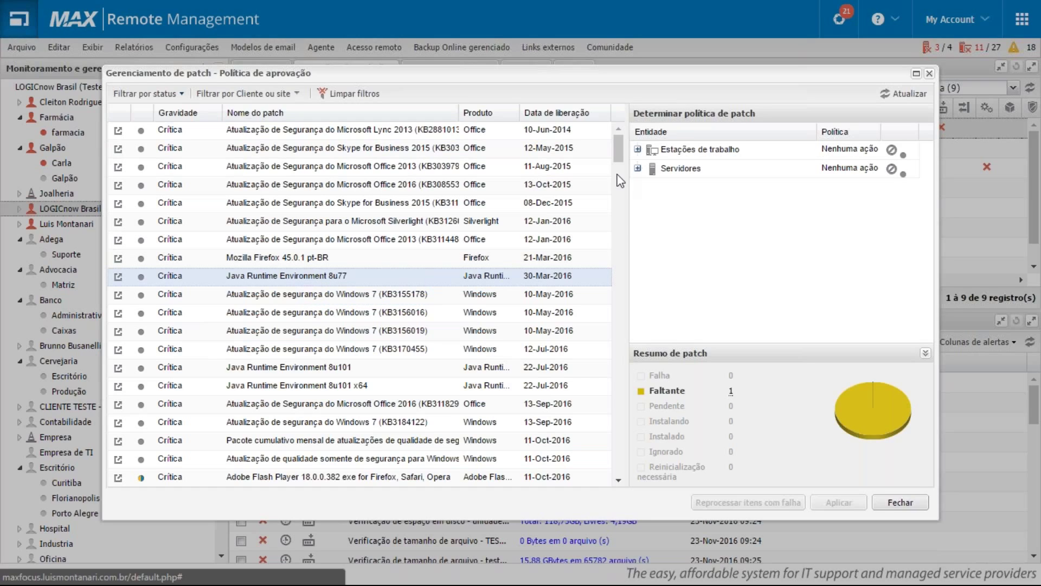
pyautogui.click(637, 149)
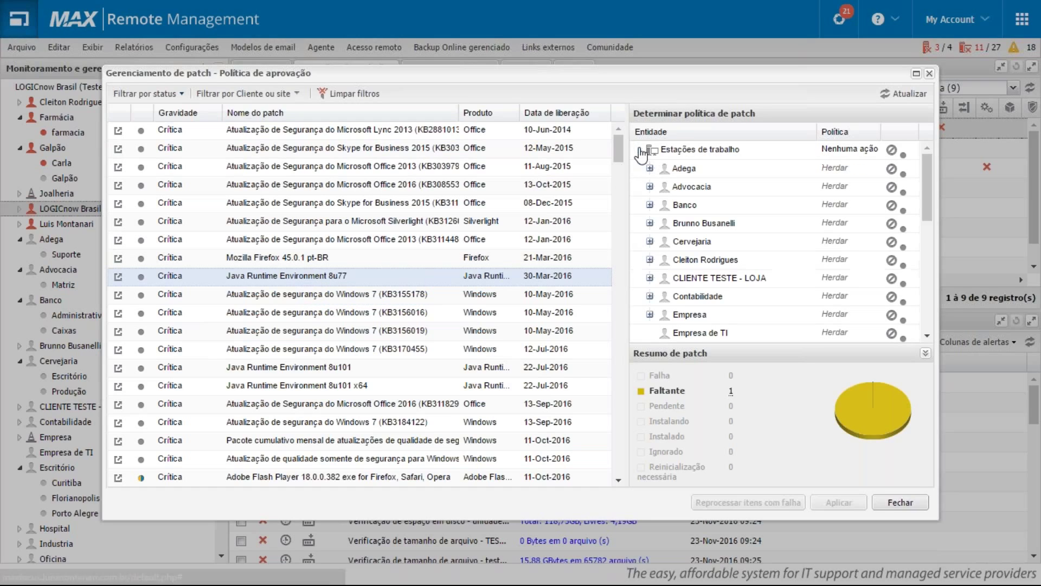
pyautogui.click(835, 252)
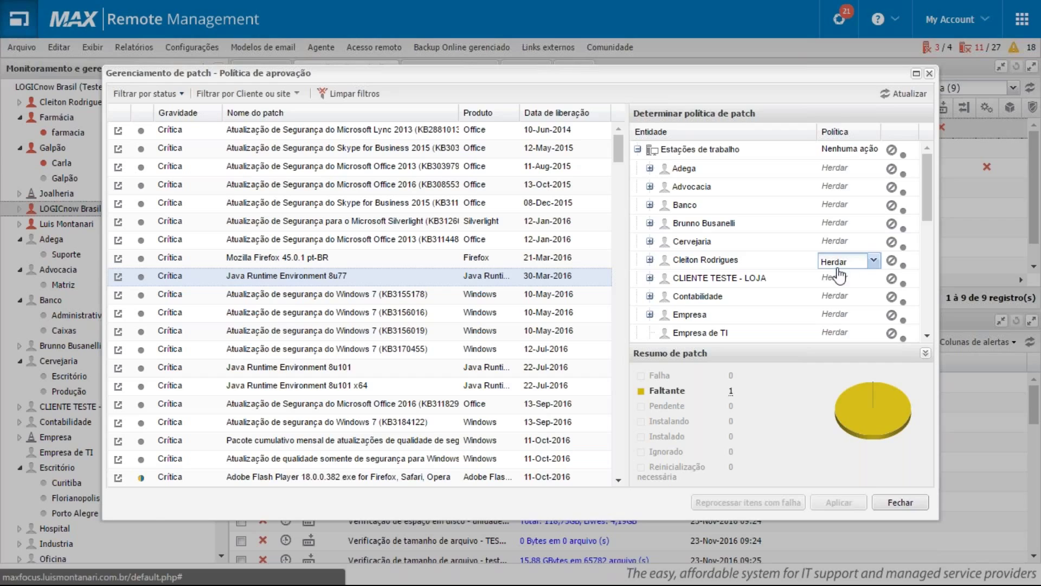
pyautogui.click(873, 263)
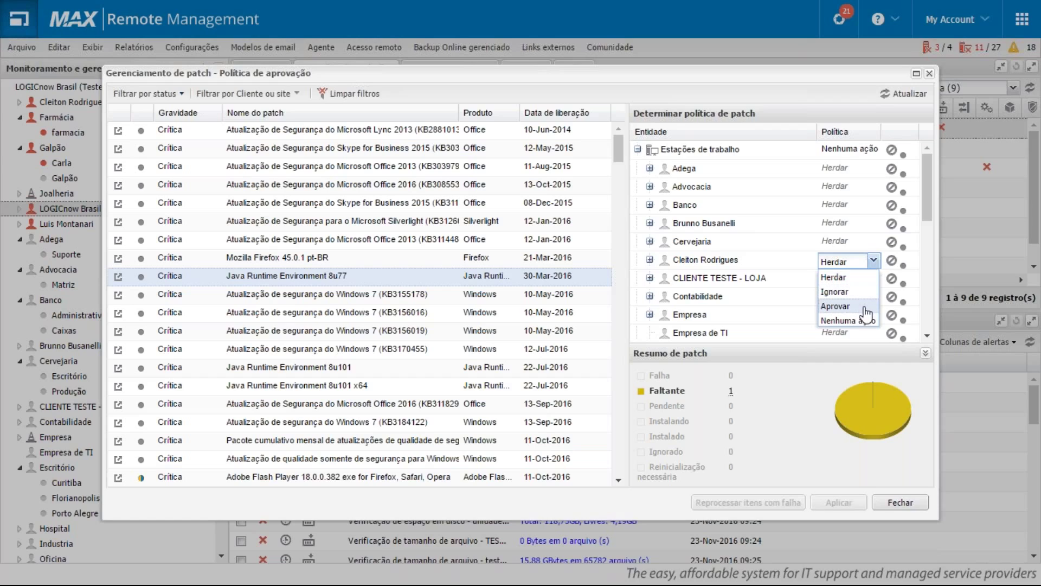
pyautogui.click(828, 98)
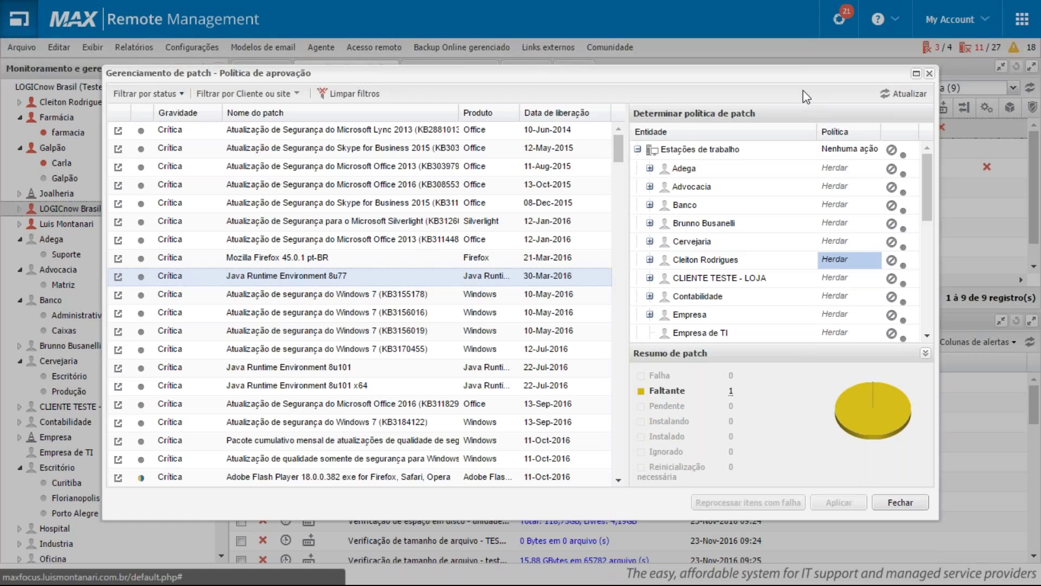
pyautogui.click(929, 72)
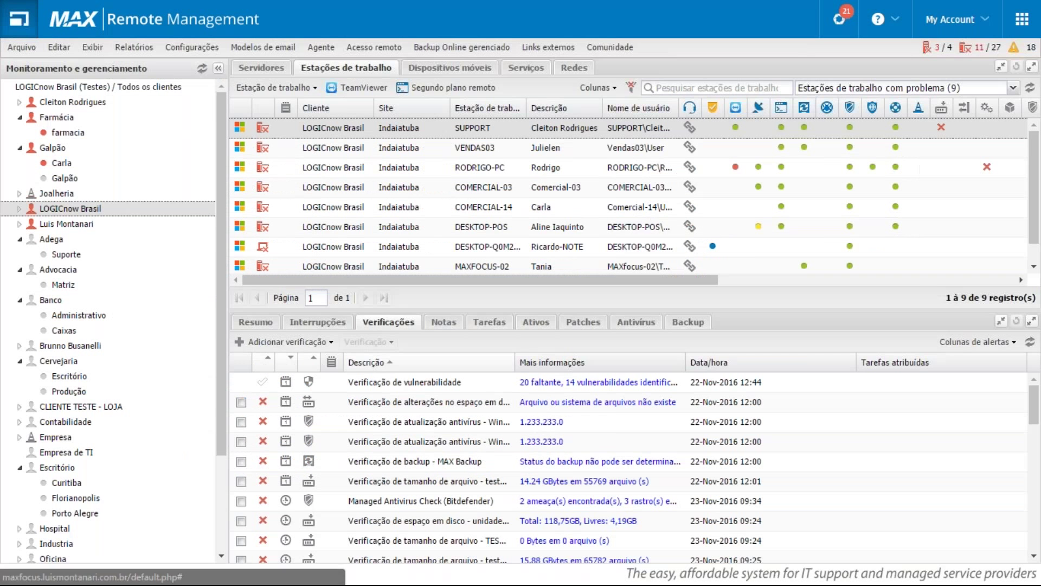
# Open the patch management workflow, review last month's patches with Google Chrome 54.0.2840.99 selected, and close it without continuing.
pyautogui.click(190, 47)
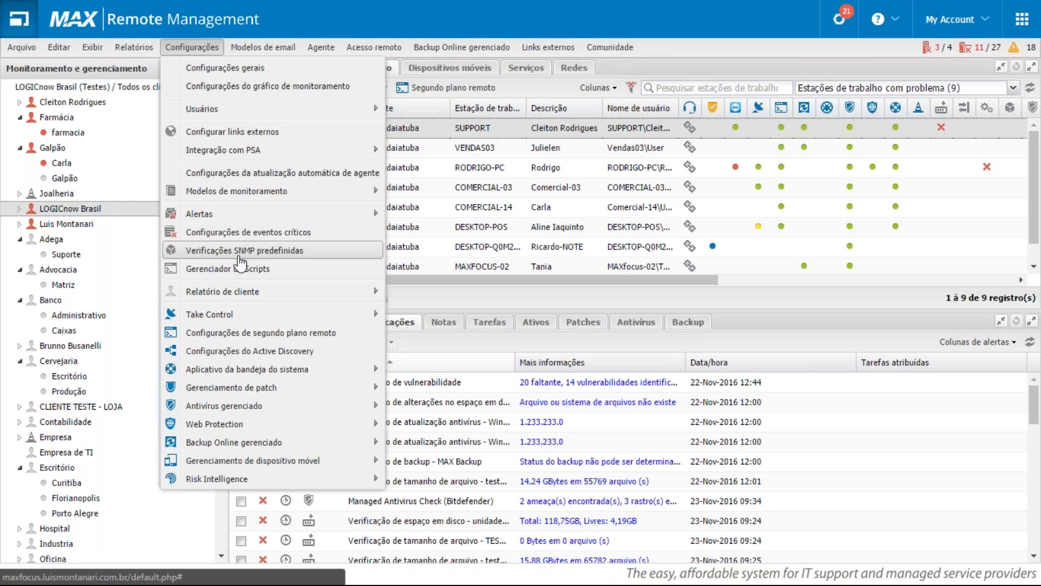
pyautogui.moveTo(323, 389)
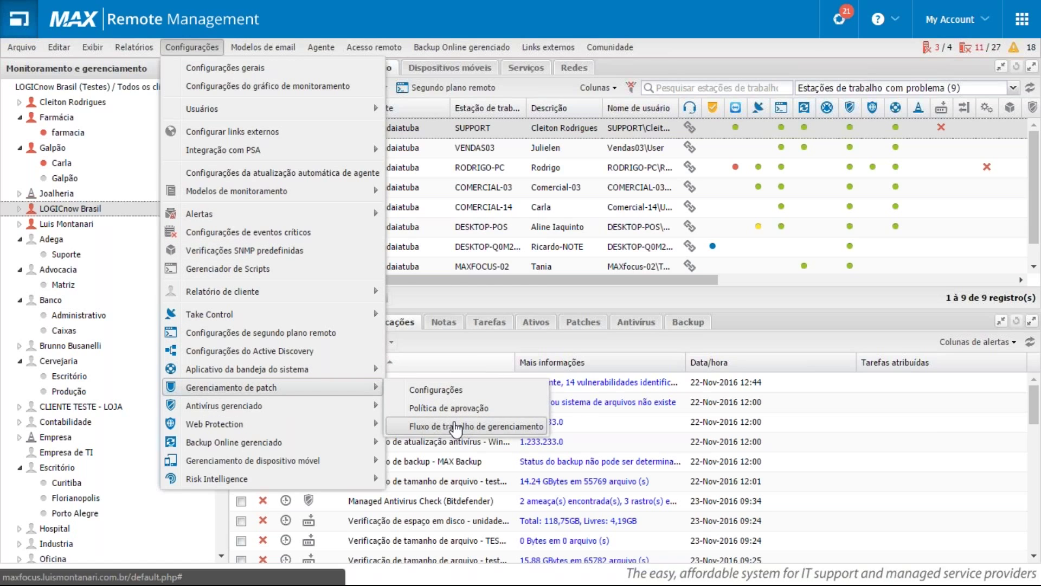
pyautogui.click(455, 426)
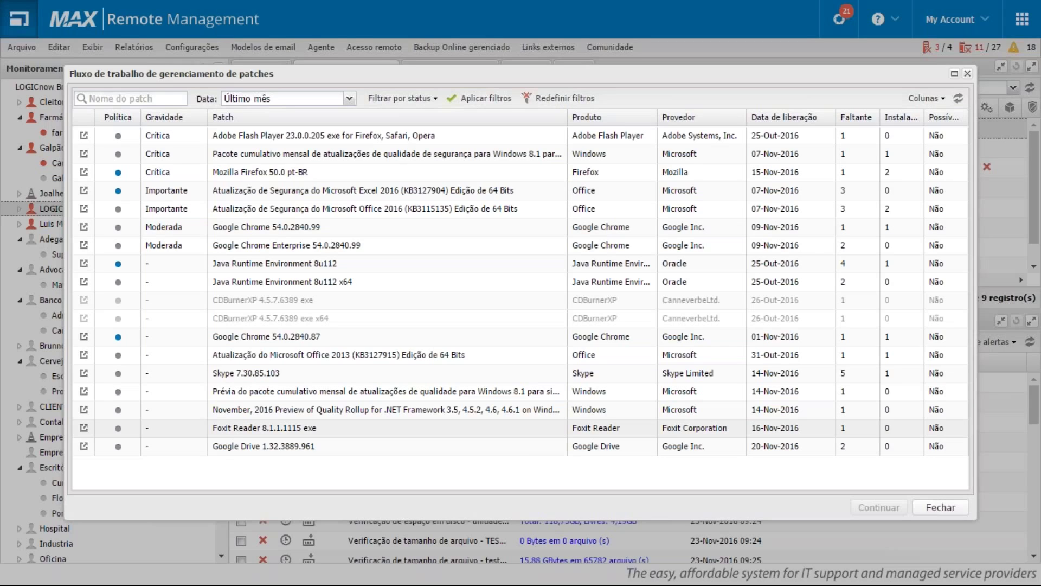
pyautogui.click(473, 234)
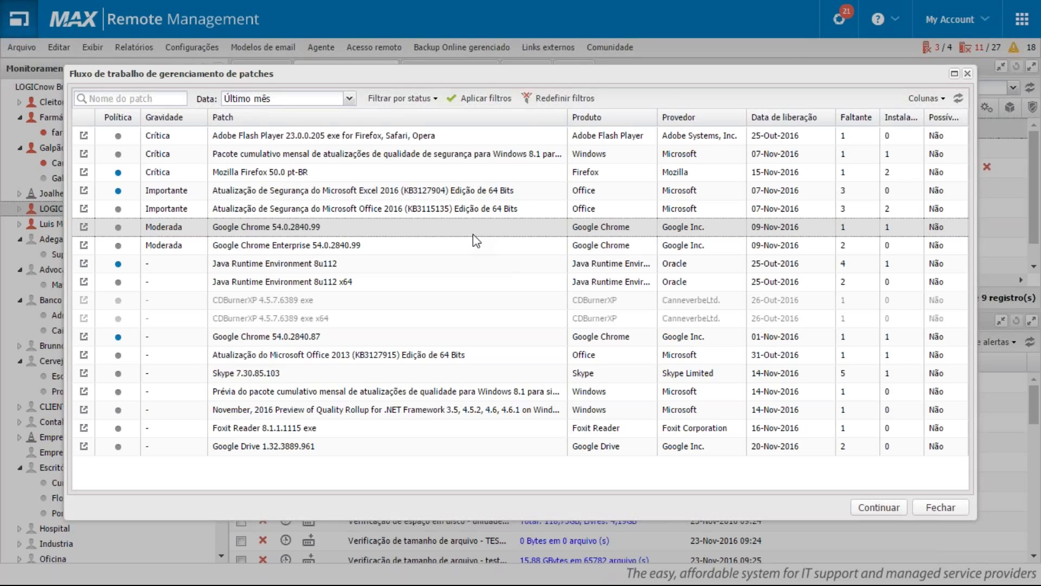
pyautogui.click(955, 509)
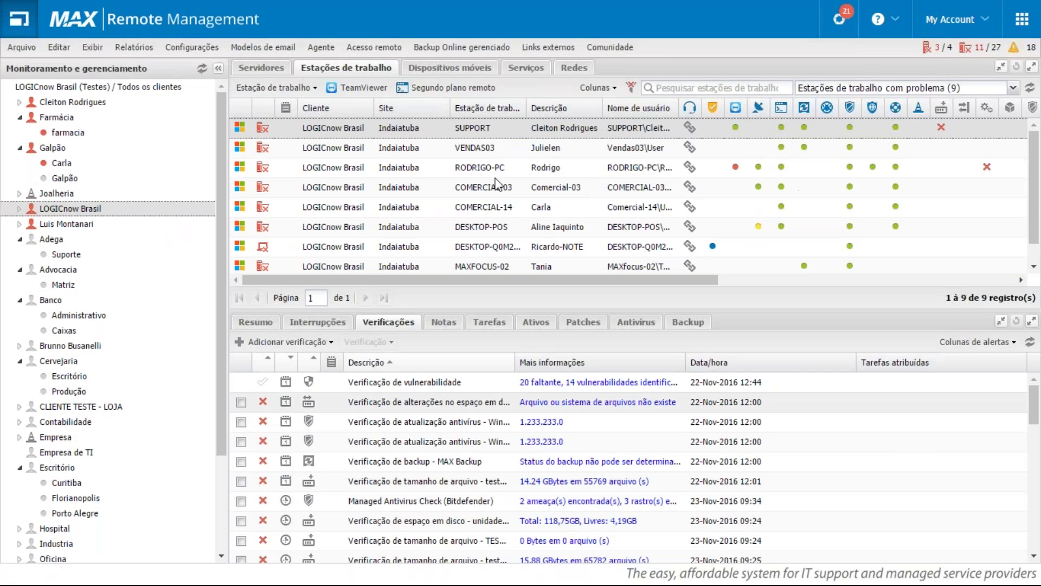
# Open the managed antivirus settings, view the available engines and server policies for Servidores, and leave without saving.
pyautogui.click(186, 49)
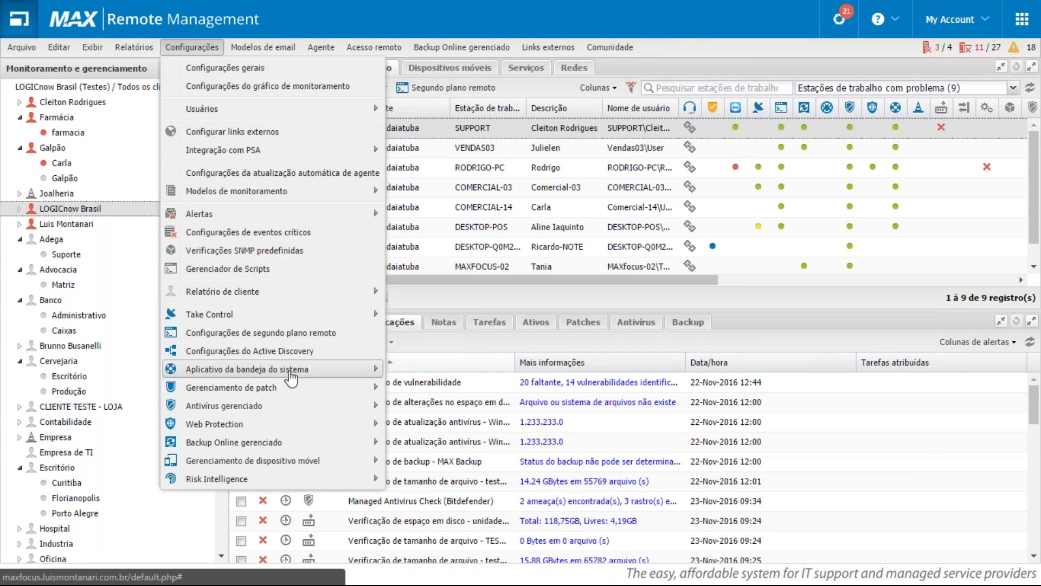
pyautogui.moveTo(290, 388)
pyautogui.moveTo(280, 411)
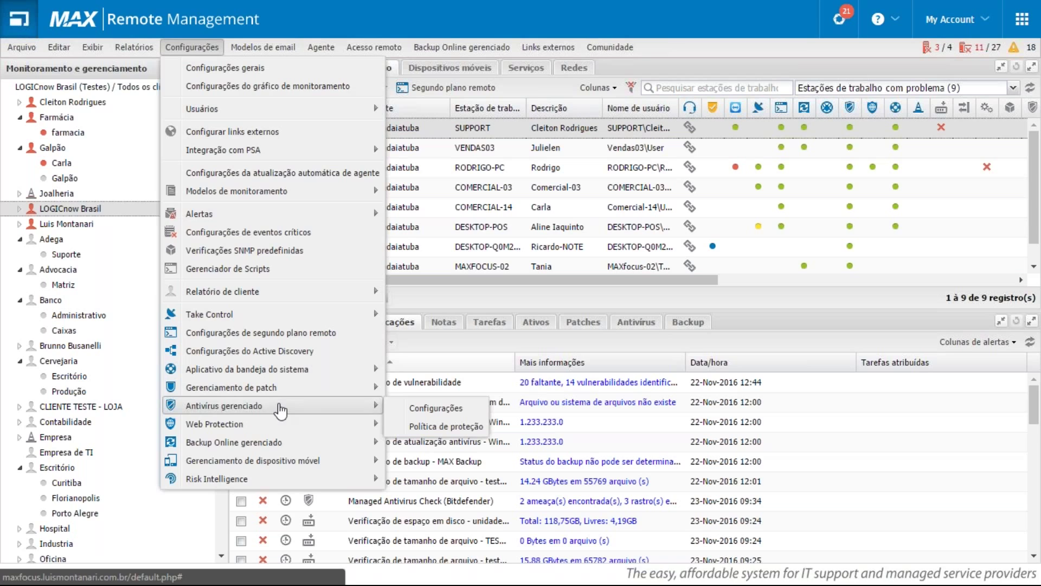
pyautogui.click(429, 411)
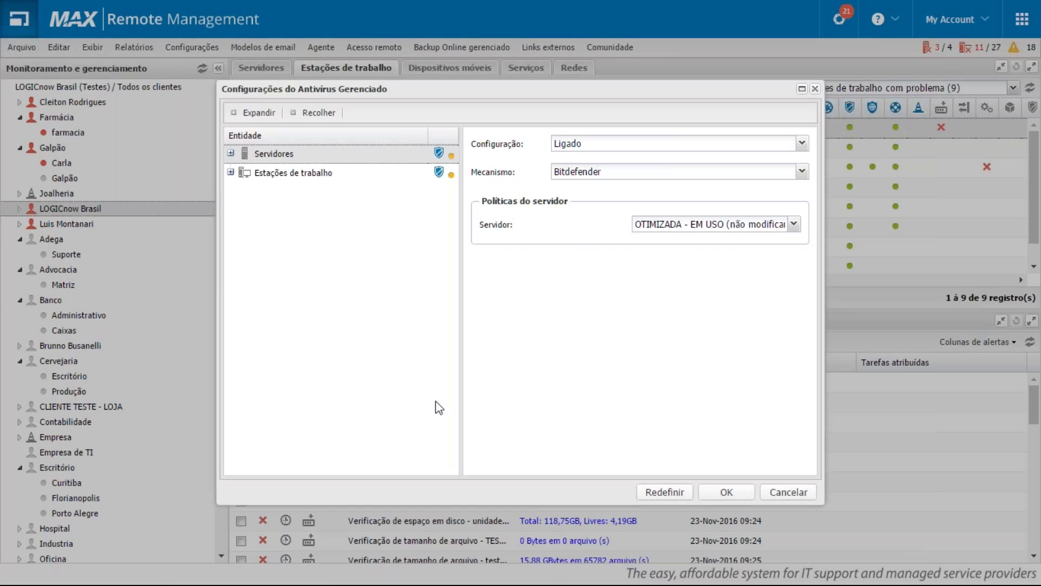
pyautogui.click(640, 176)
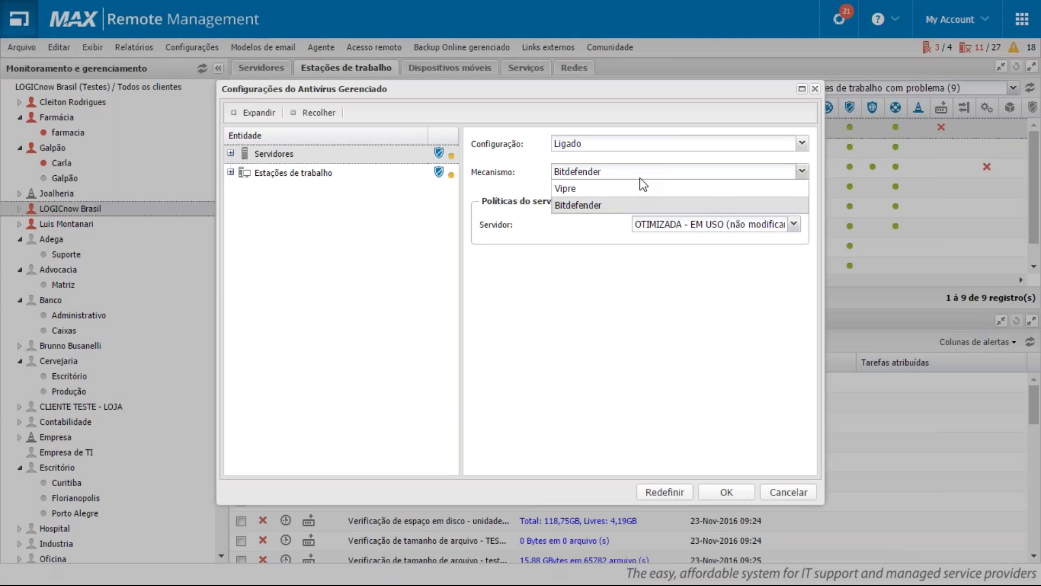
pyautogui.click(640, 178)
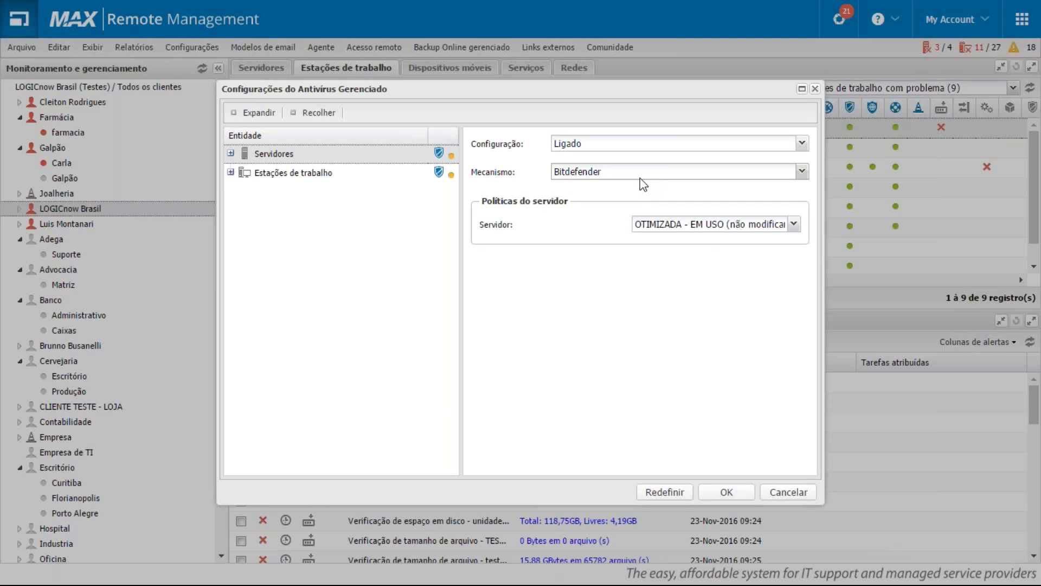
pyautogui.click(710, 225)
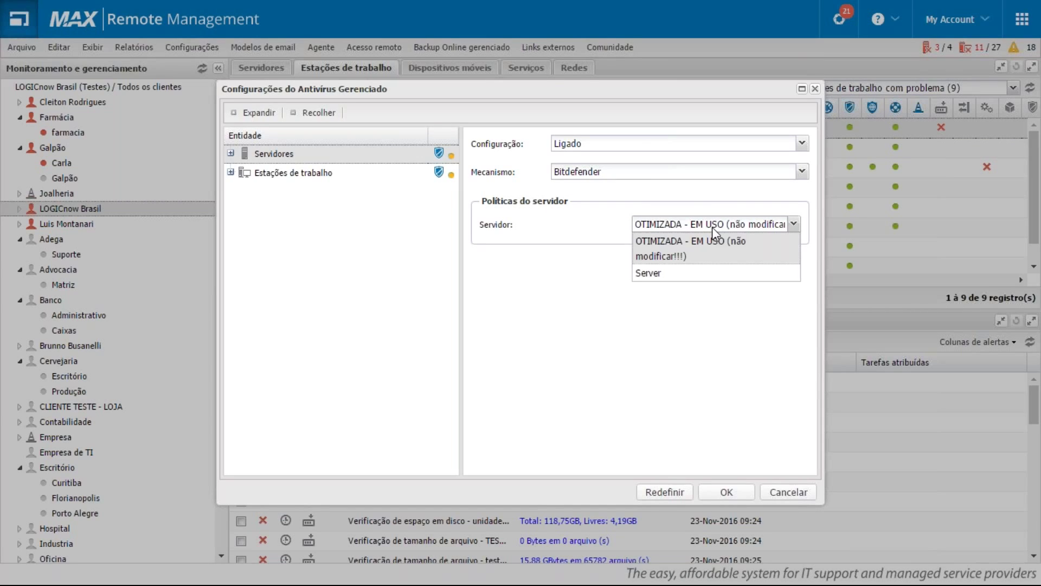
pyautogui.click(711, 227)
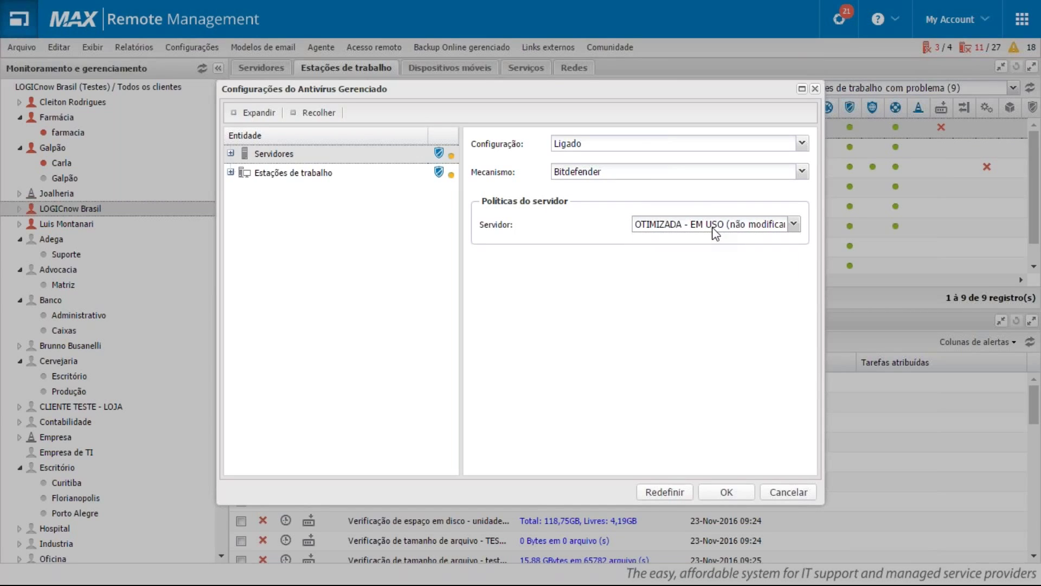
pyautogui.click(791, 492)
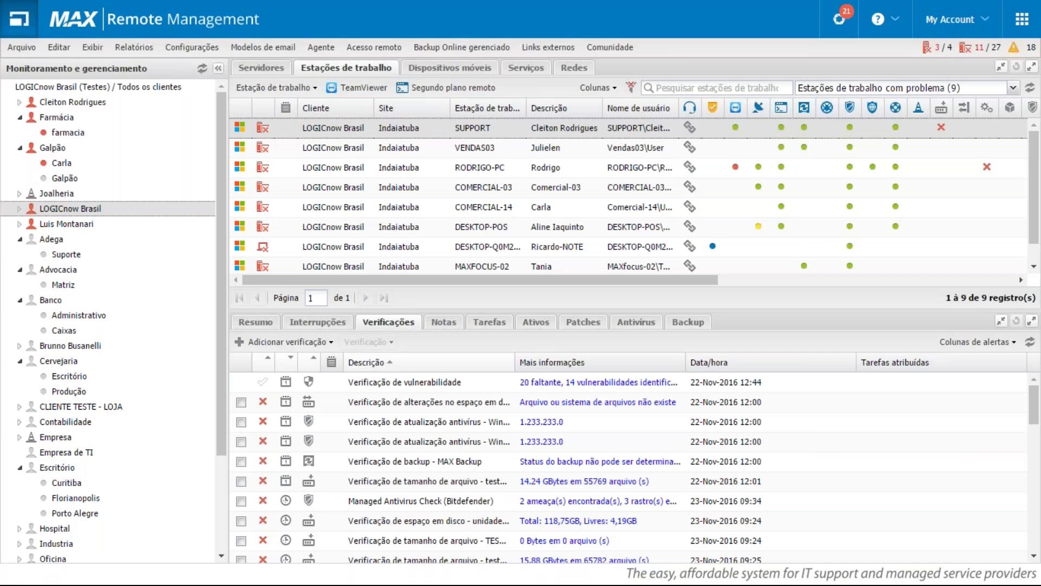
# Open the managed antivirus Server protection policy, review its general, quick scan, deep scan and active protection settings, and close the policies.
pyautogui.click(193, 49)
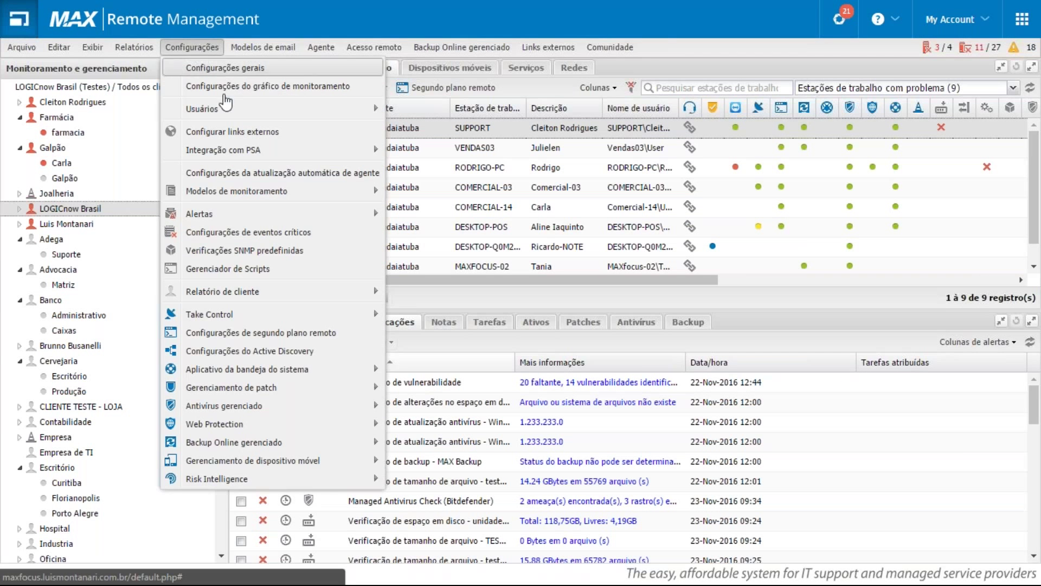
pyautogui.moveTo(250, 411)
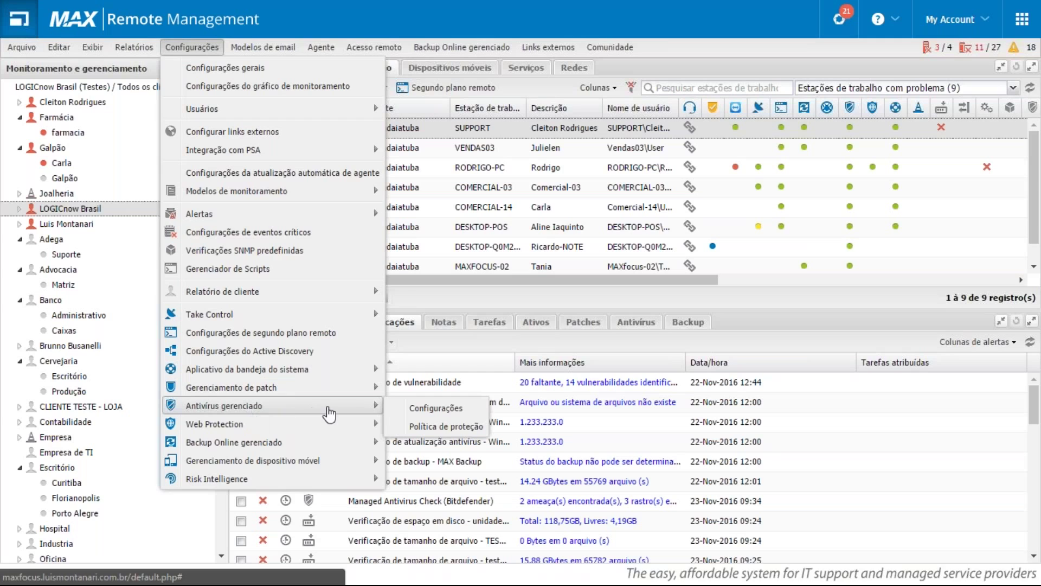
pyautogui.click(434, 426)
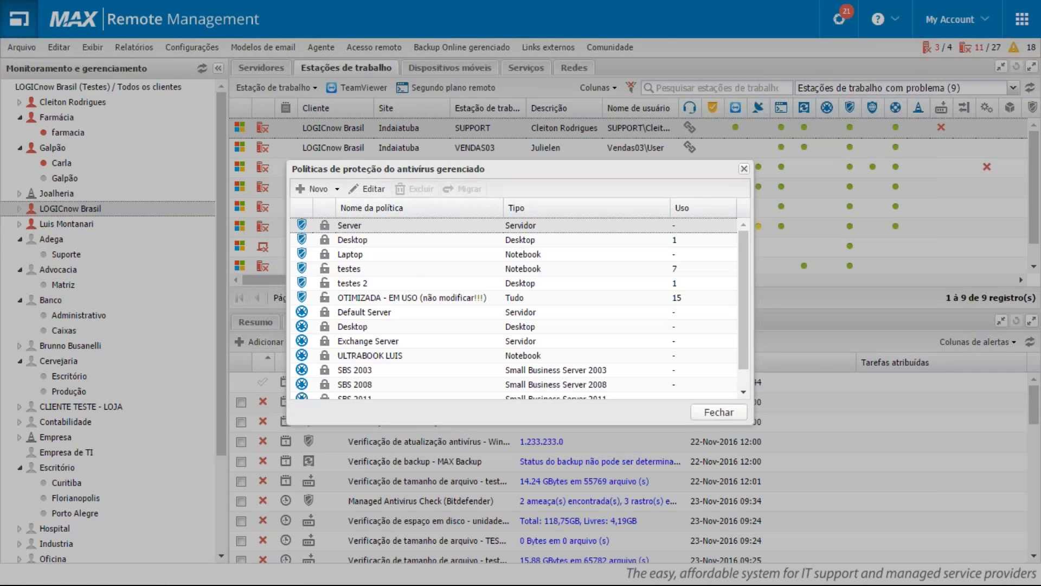
pyautogui.click(369, 189)
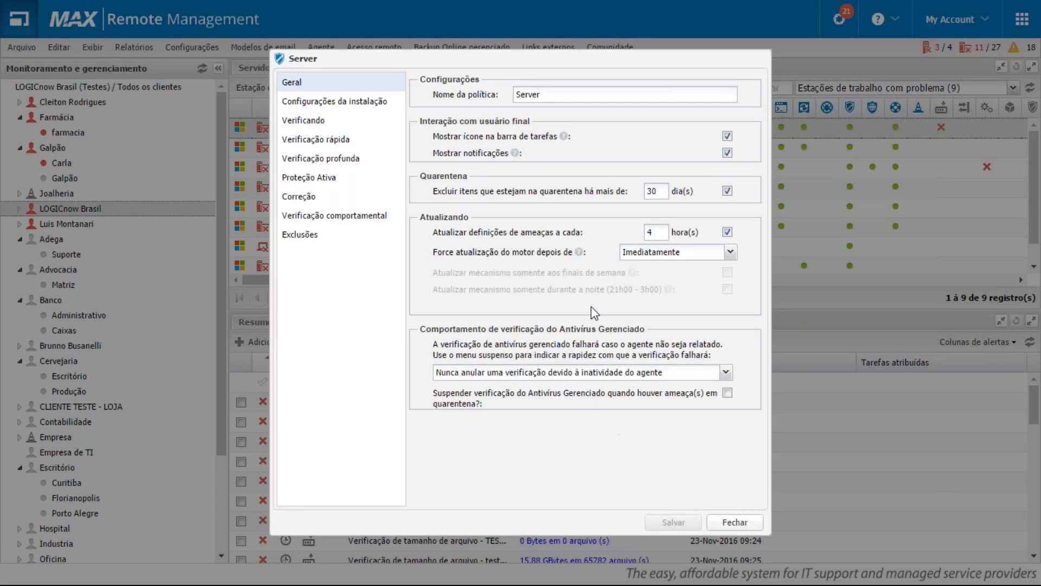
pyautogui.click(322, 141)
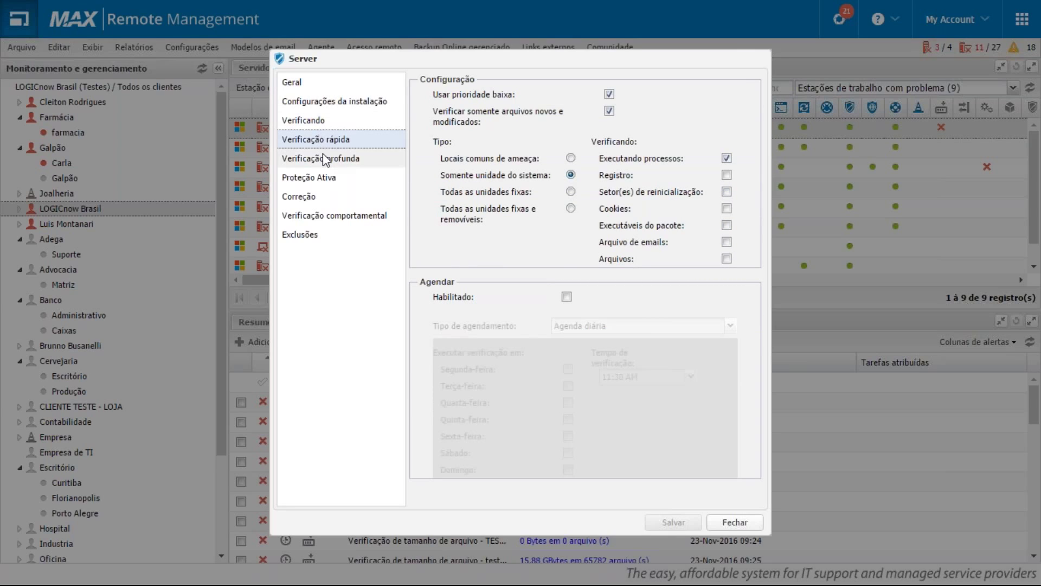
pyautogui.click(321, 155)
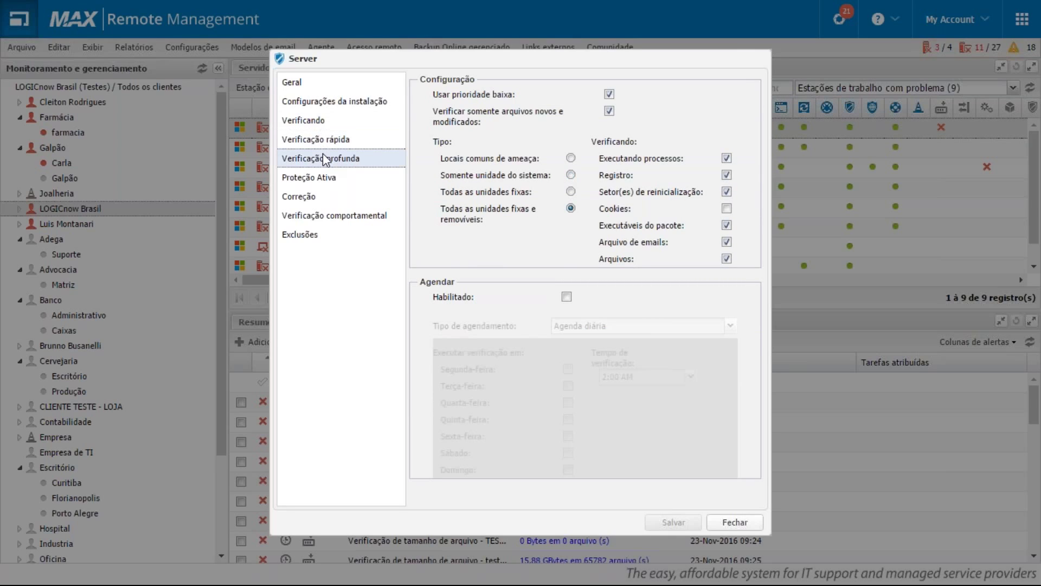
pyautogui.click(320, 183)
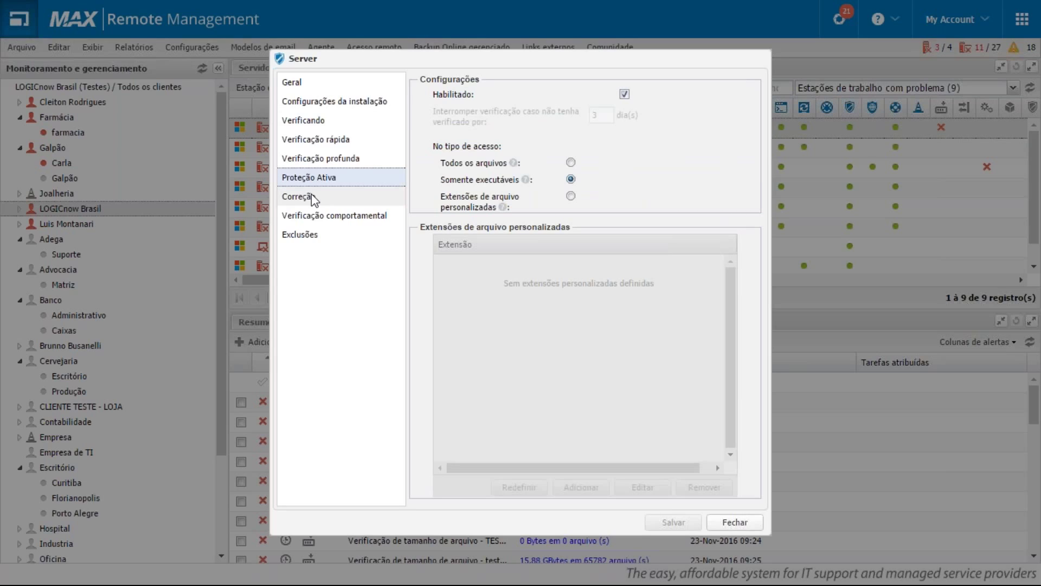
pyautogui.click(746, 522)
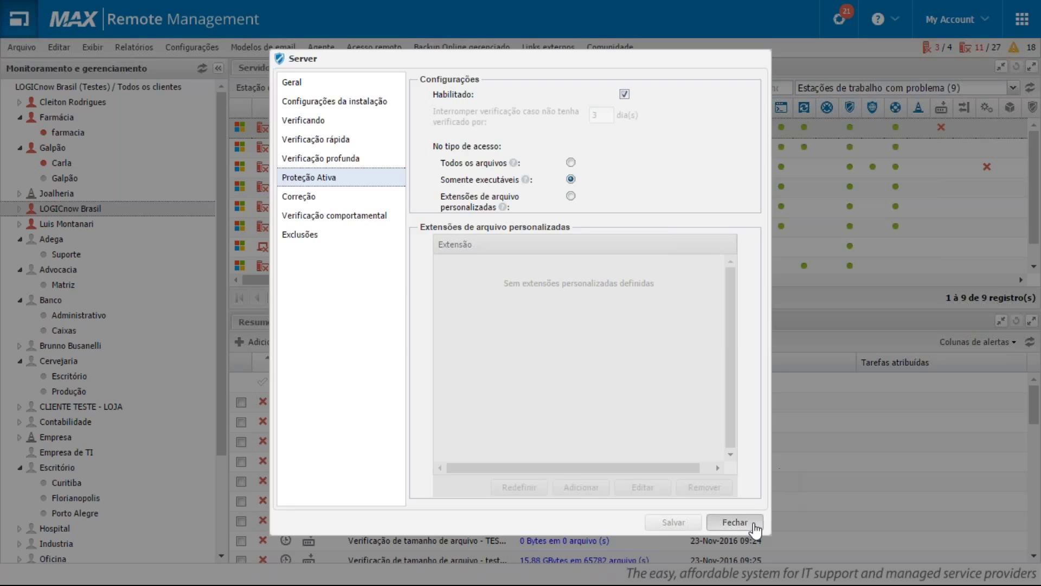
pyautogui.click(719, 416)
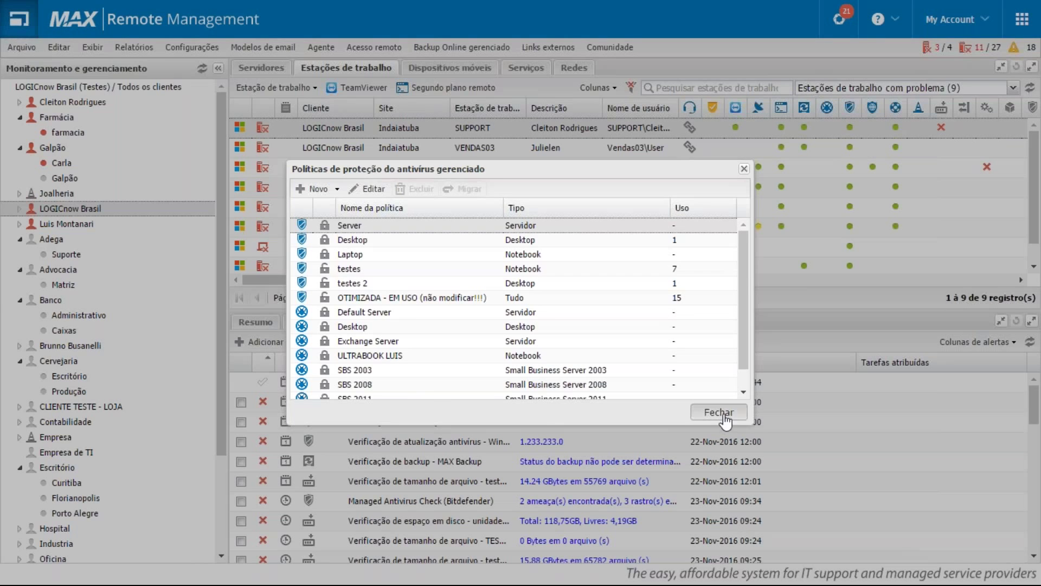
# Set Web Protection to Ligado for Servidores, view the available server policies, and discard the changes.
pyautogui.click(191, 49)
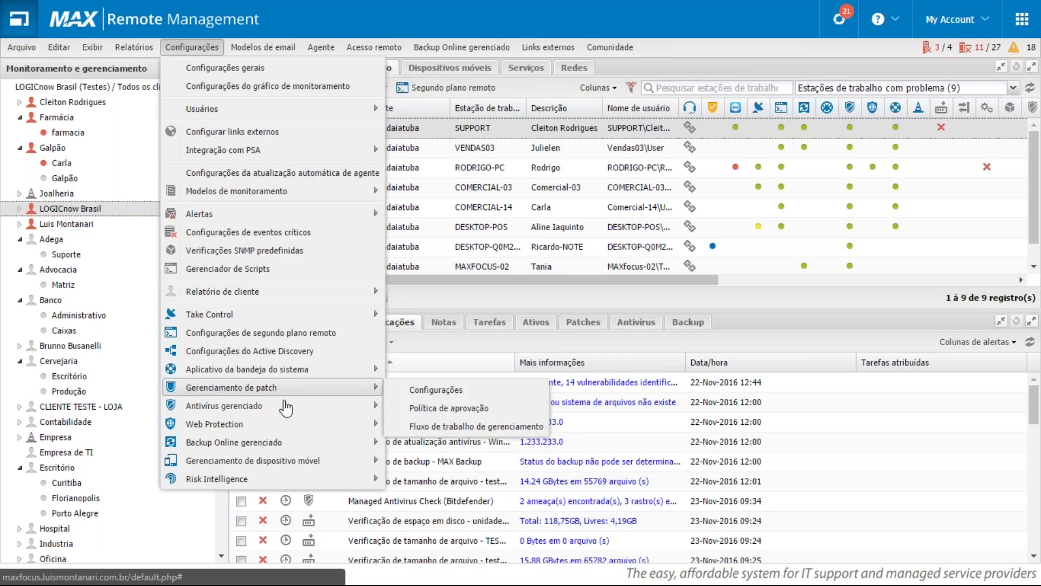
pyautogui.moveTo(283, 406)
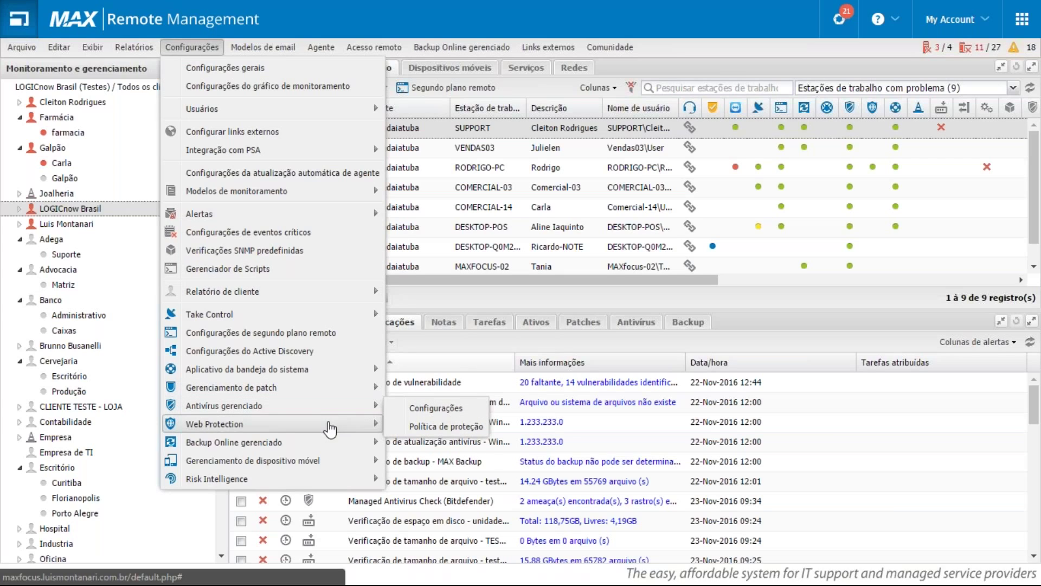
pyautogui.moveTo(356, 430)
pyautogui.click(430, 428)
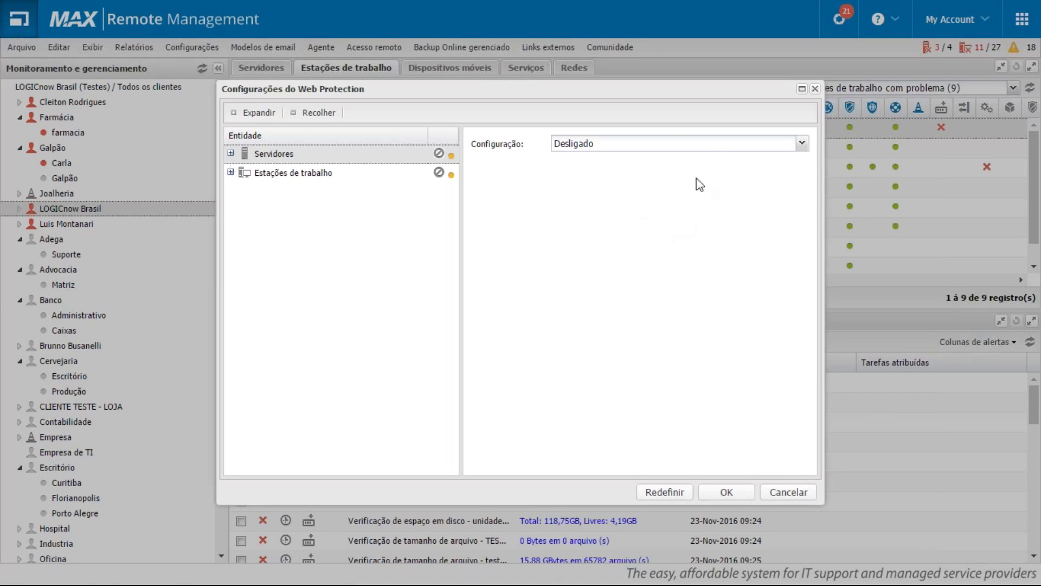
pyautogui.click(712, 148)
pyautogui.click(681, 163)
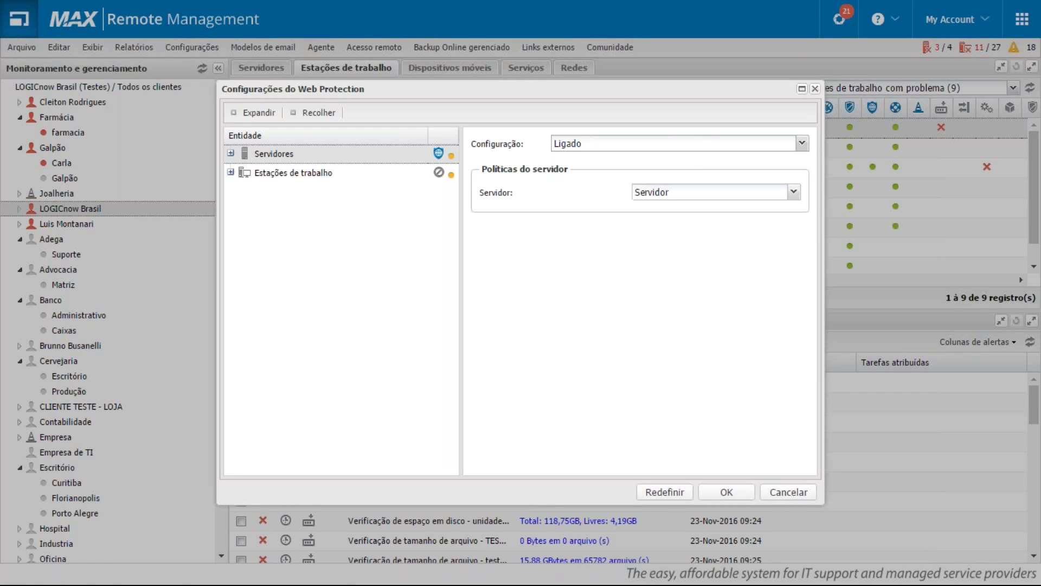
pyautogui.click(698, 197)
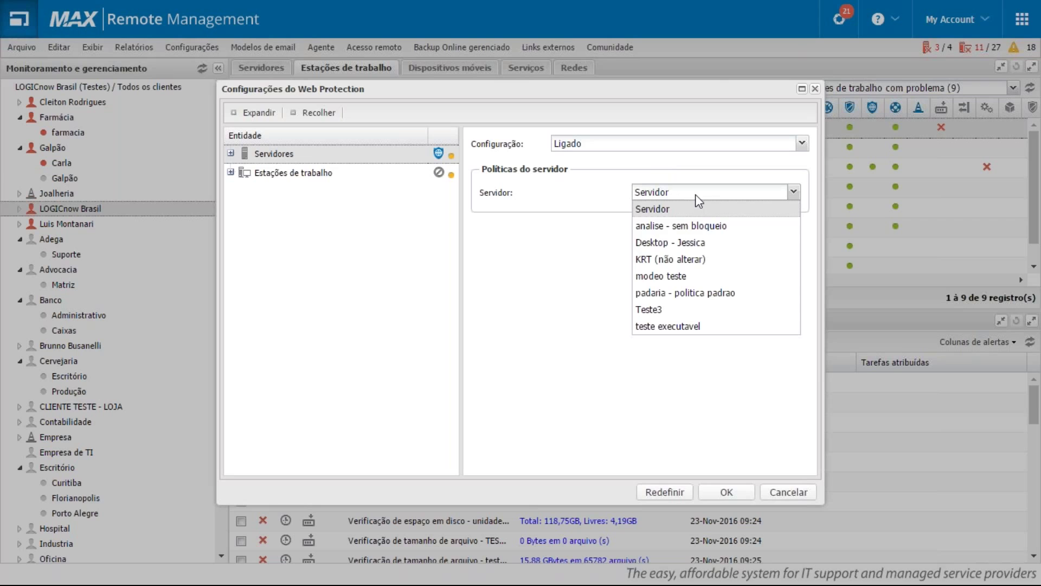
pyautogui.click(569, 300)
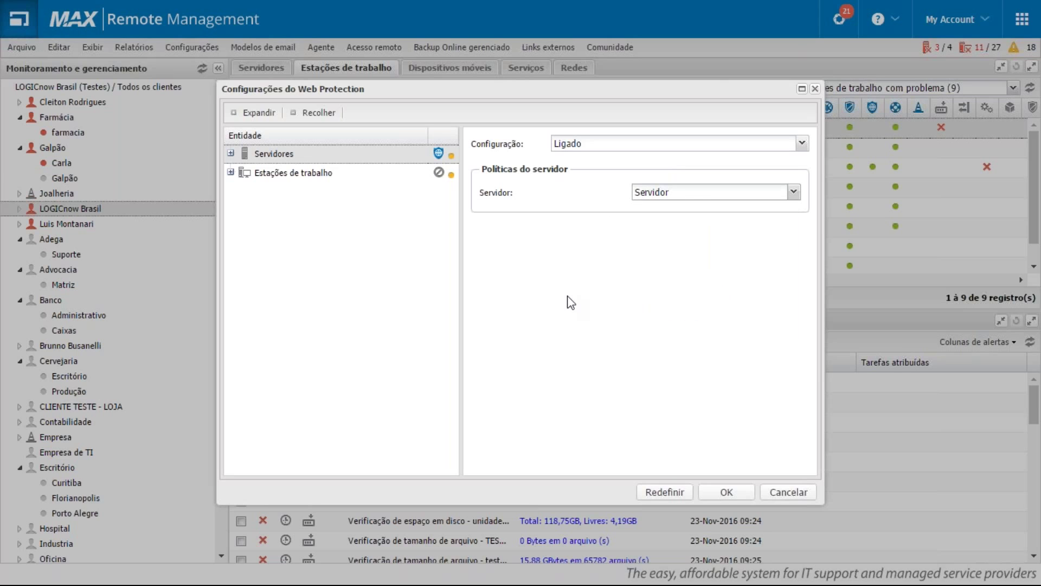
pyautogui.click(789, 492)
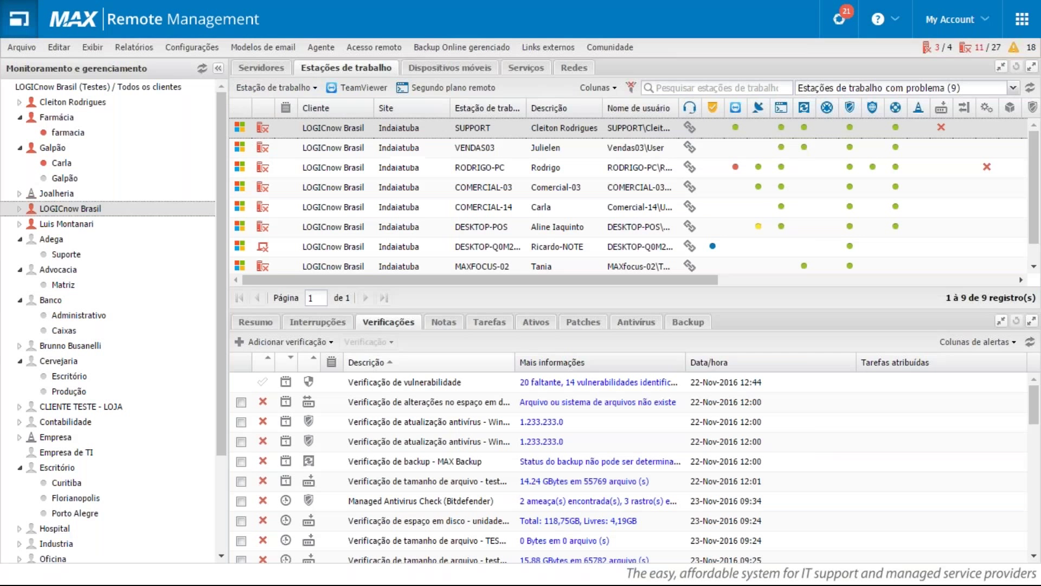
# Open the Web Protection policy named Desktop and review its general and web security settings.
pyautogui.click(192, 48)
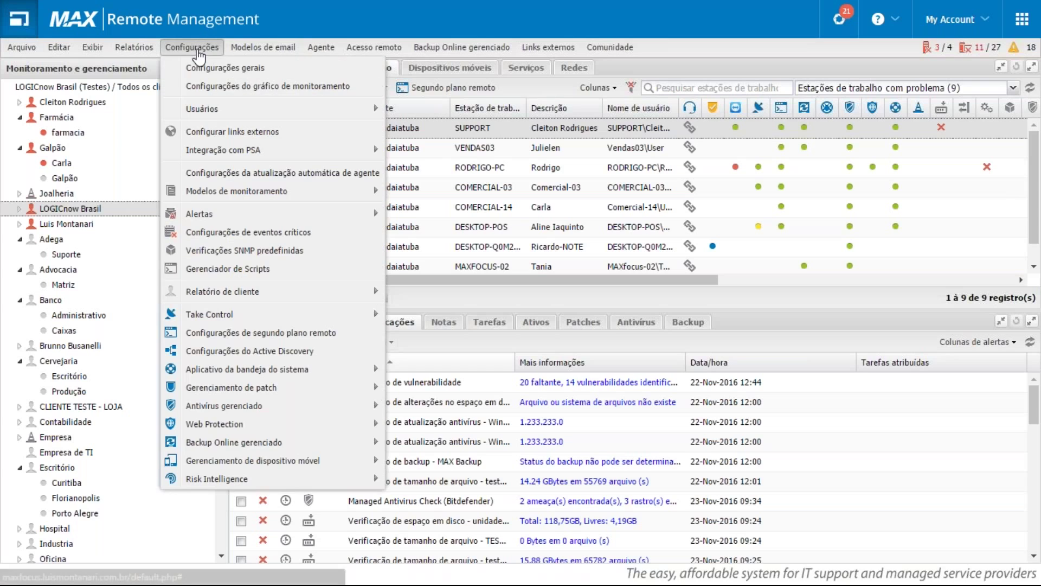
pyautogui.moveTo(326, 424)
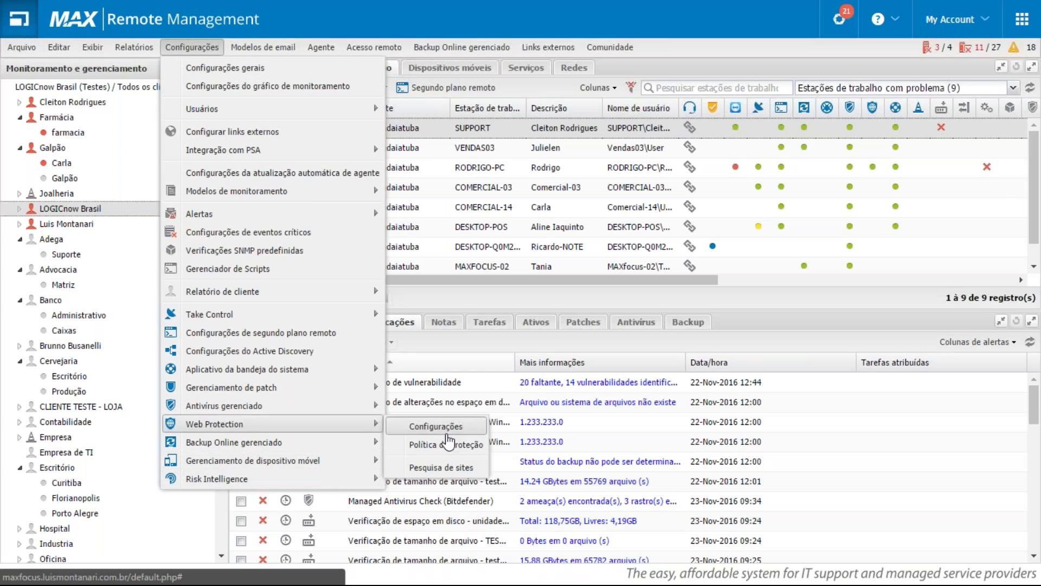
pyautogui.click(446, 444)
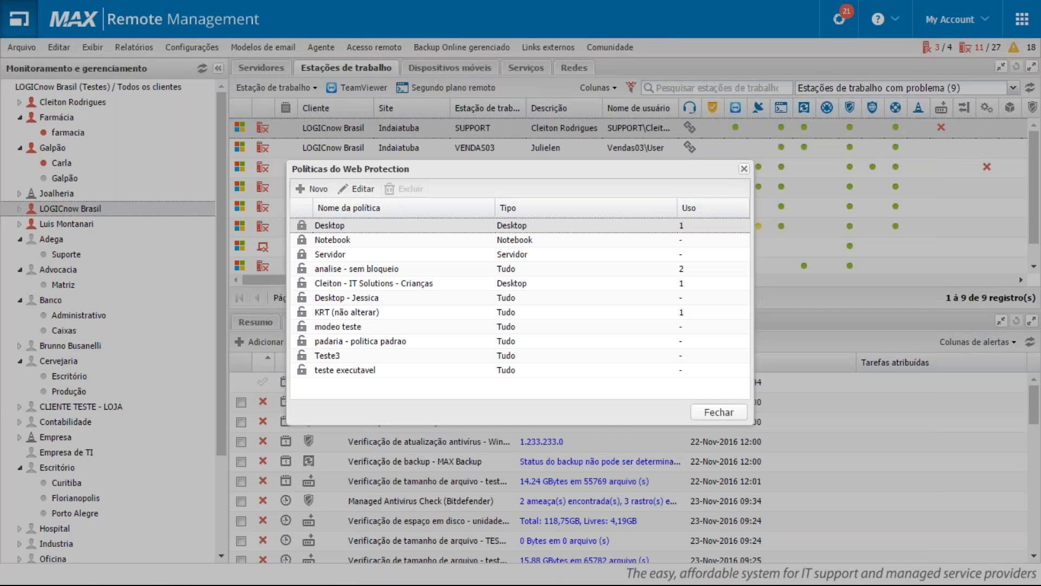
pyautogui.click(357, 188)
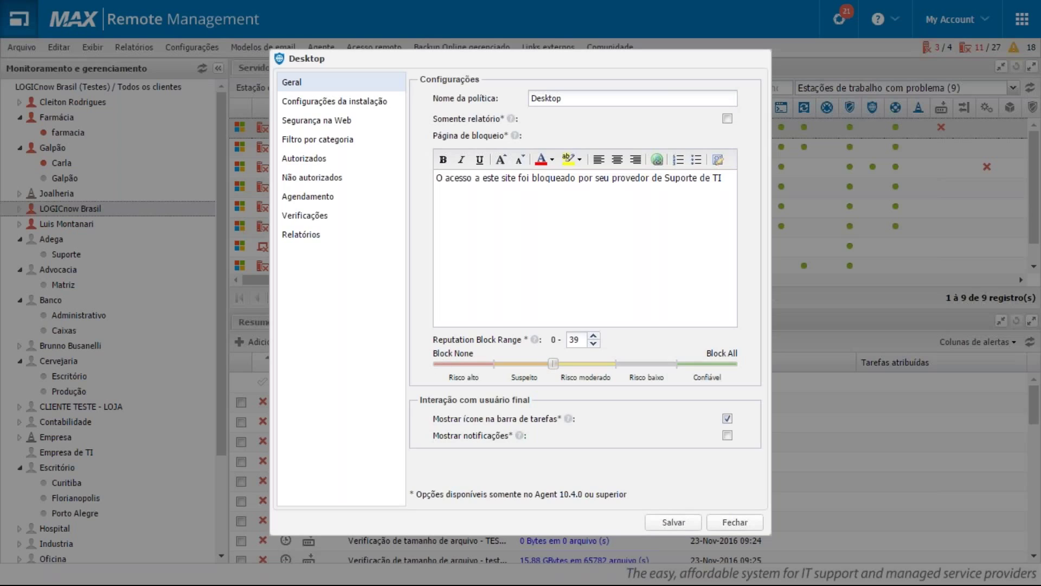
pyautogui.click(348, 120)
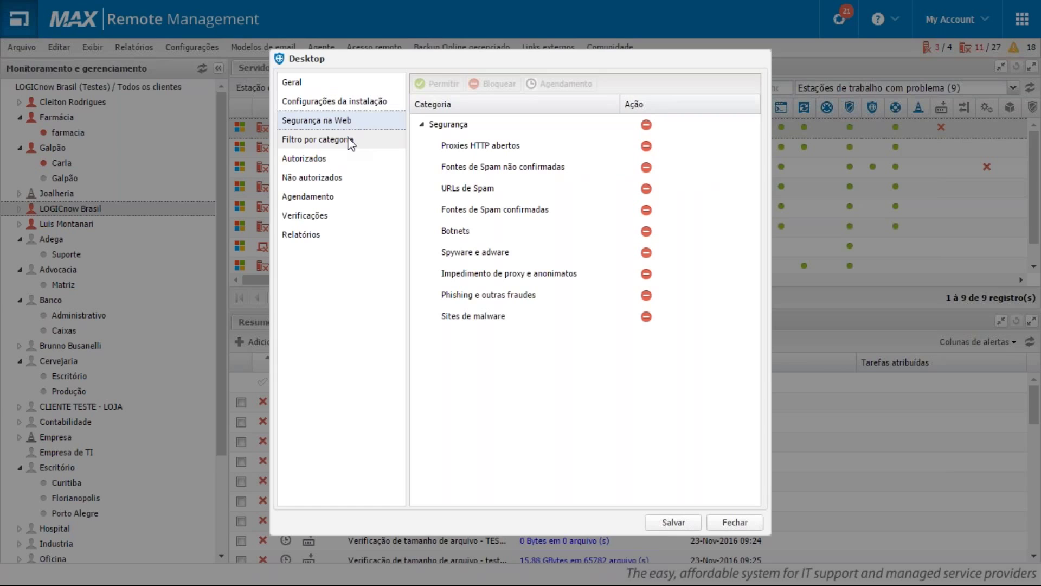
# Examine the category filter of the Desktop Web Protection policy, and close the policies without saving.
pyautogui.click(350, 142)
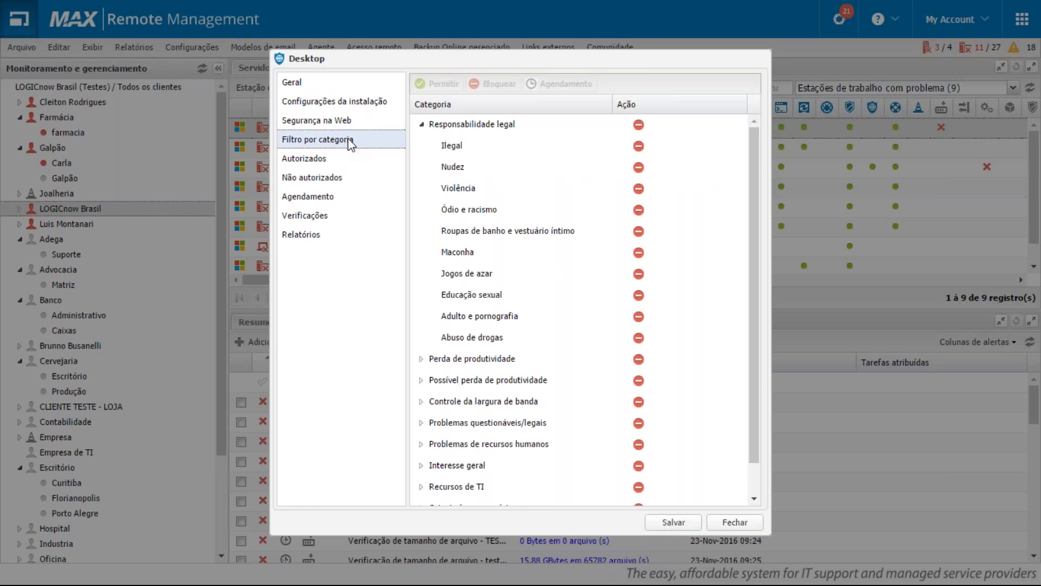
pyautogui.click(524, 337)
pyautogui.scroll(-1, 523, 337)
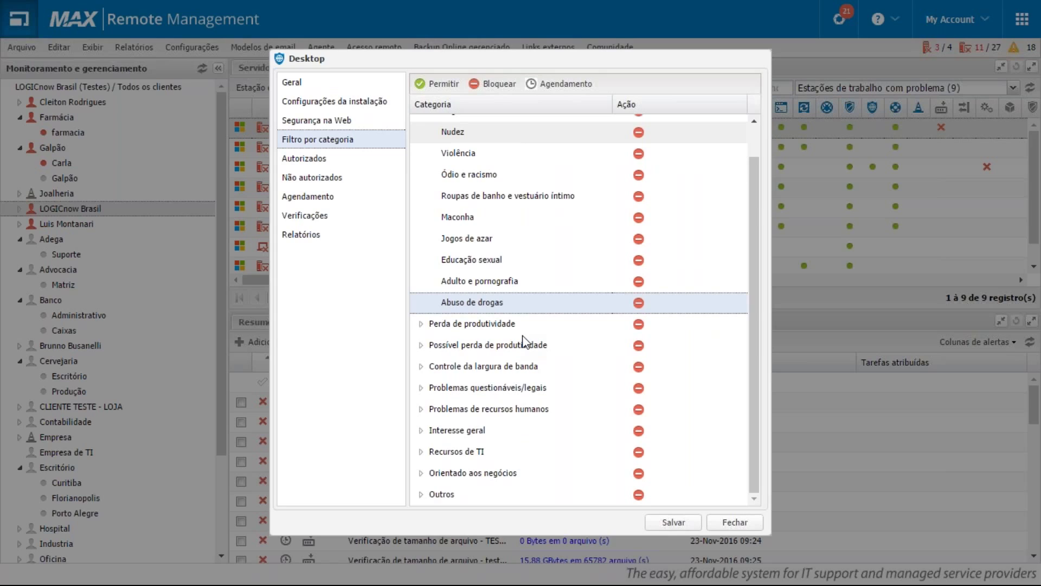
pyautogui.scroll(1, 524, 341)
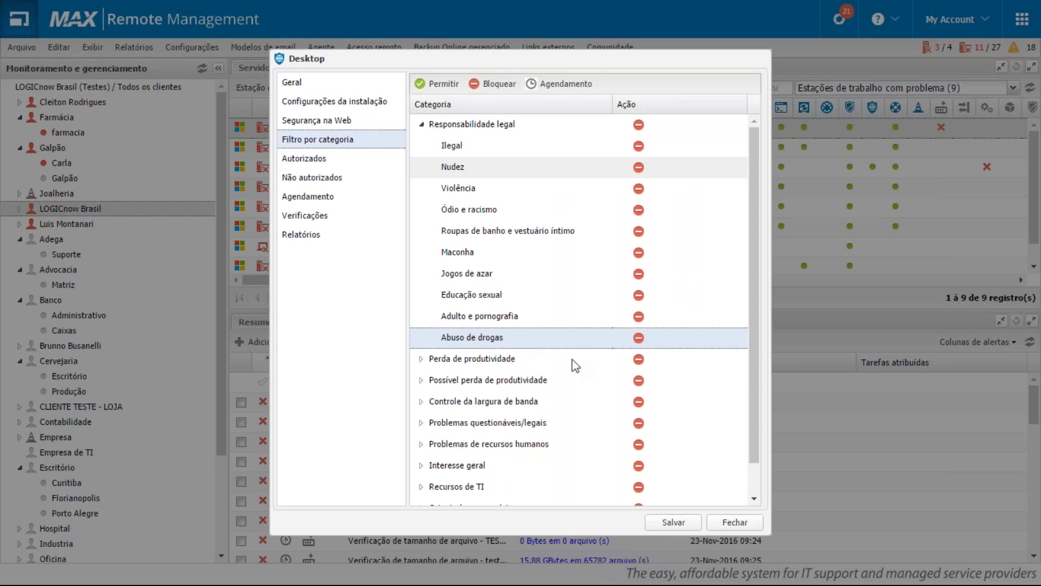
pyautogui.click(750, 522)
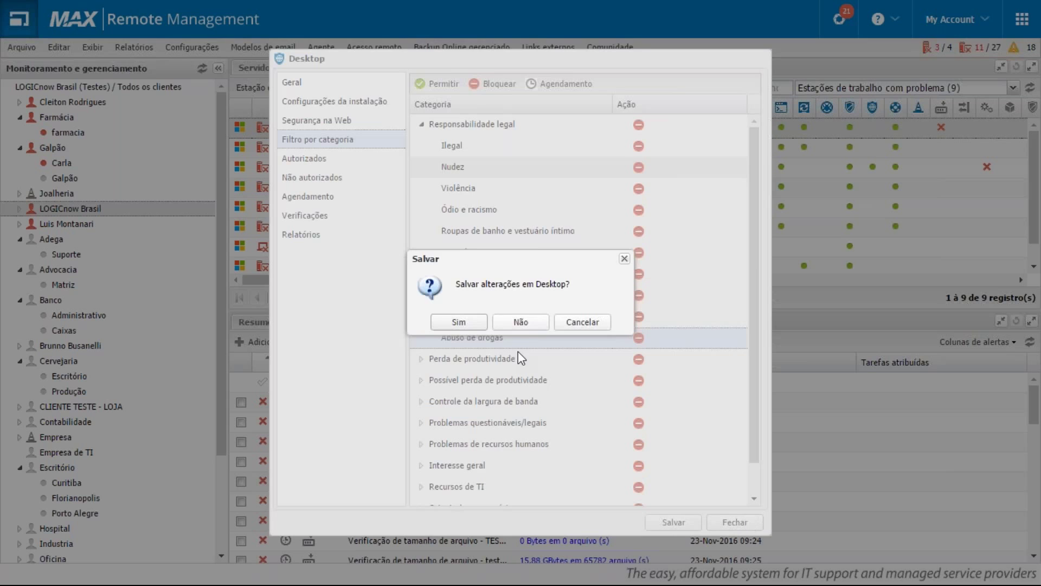
pyautogui.click(529, 329)
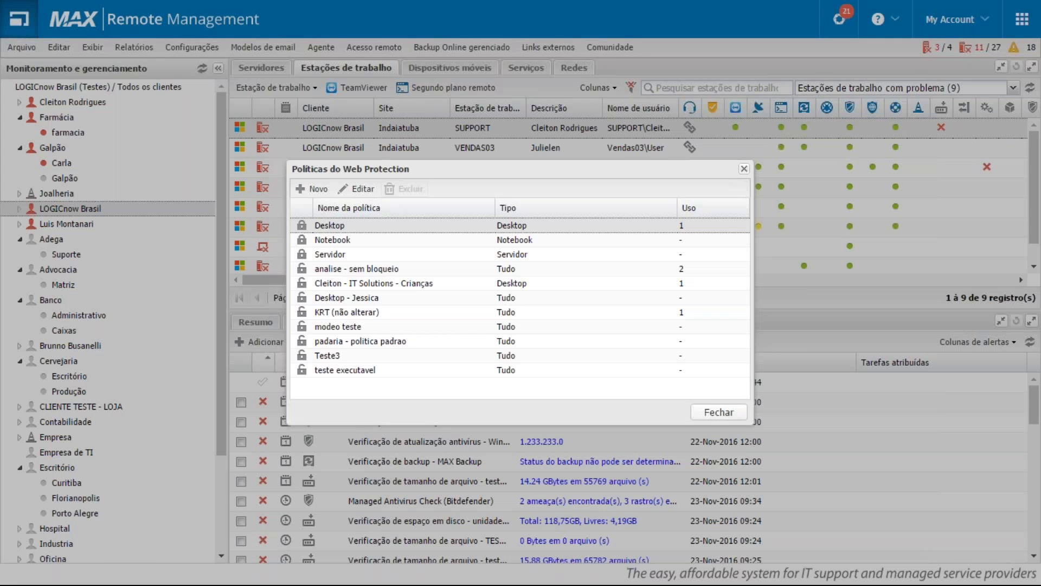
pyautogui.click(719, 413)
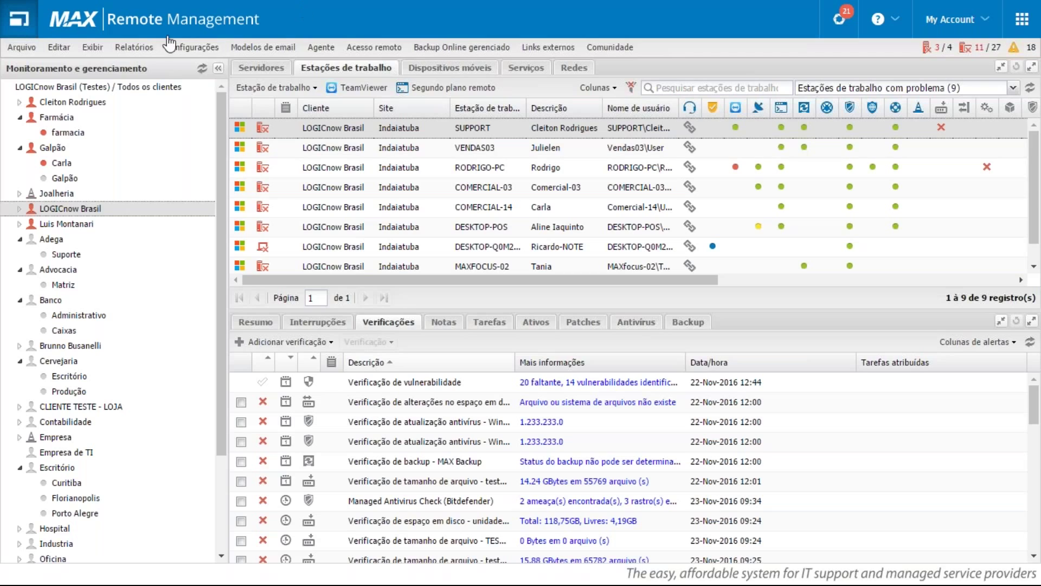
# Open the Managed Online Backup policy settings and set the configuration for Servidores to Ligado.
pyautogui.click(191, 47)
pyautogui.moveTo(266, 442)
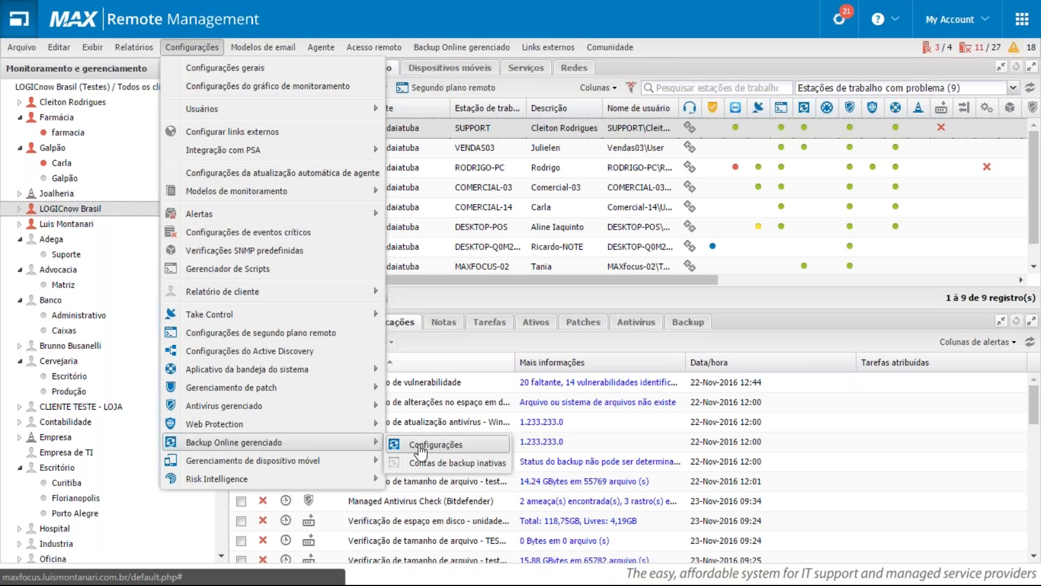
pyautogui.click(420, 447)
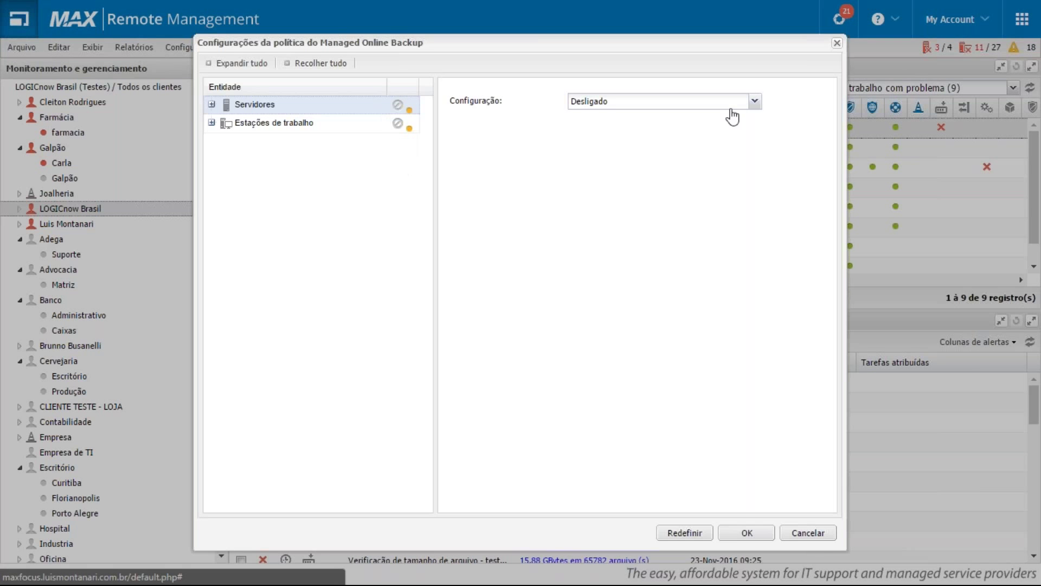
pyautogui.click(751, 107)
pyautogui.click(749, 115)
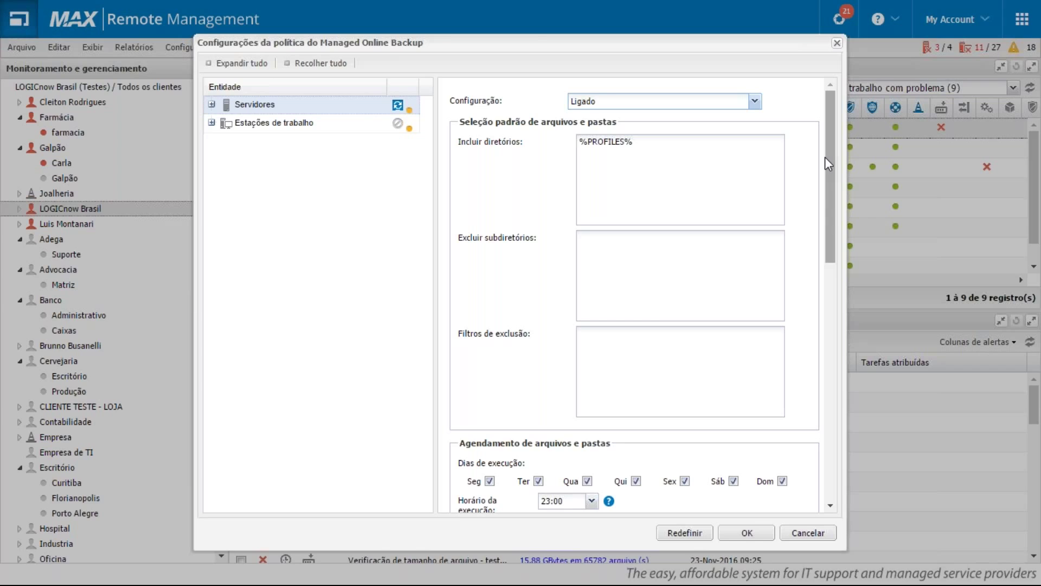
# Review the server backup's file selection, schedules, missed backups, bandwidth, LocalSpeedVault, archiving and password protection options, and discard the changes.
pyautogui.click(708, 167)
pyautogui.hotkey('ctrl', 'a')
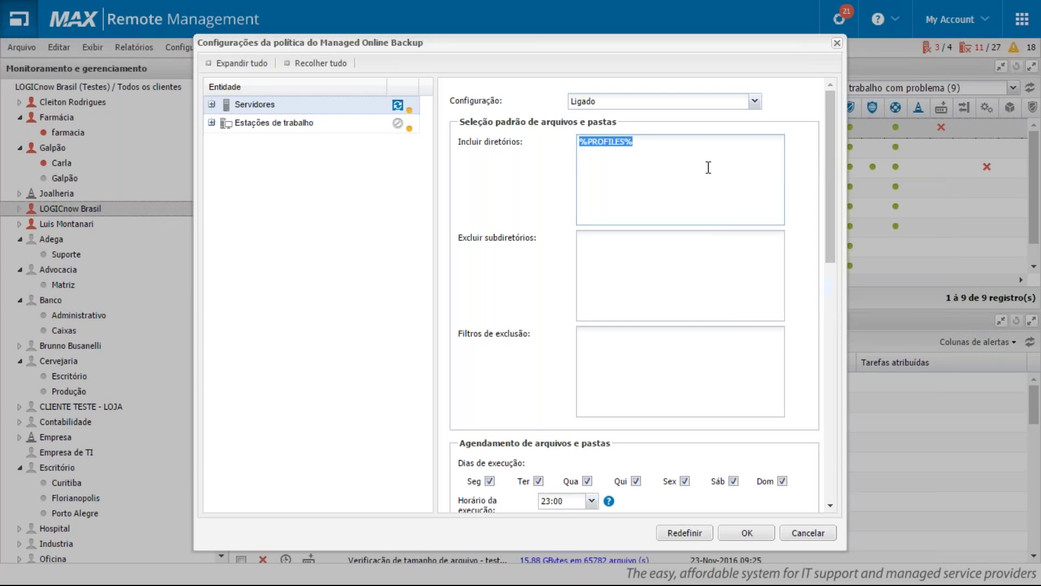
pyautogui.click(708, 277)
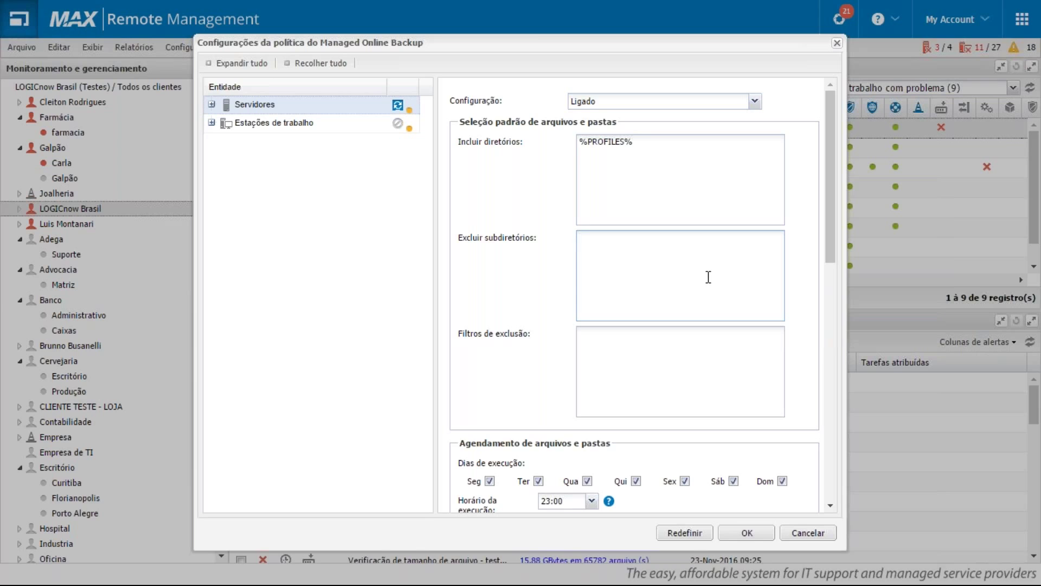
pyautogui.scroll(-2, 708, 277)
pyautogui.click(708, 277)
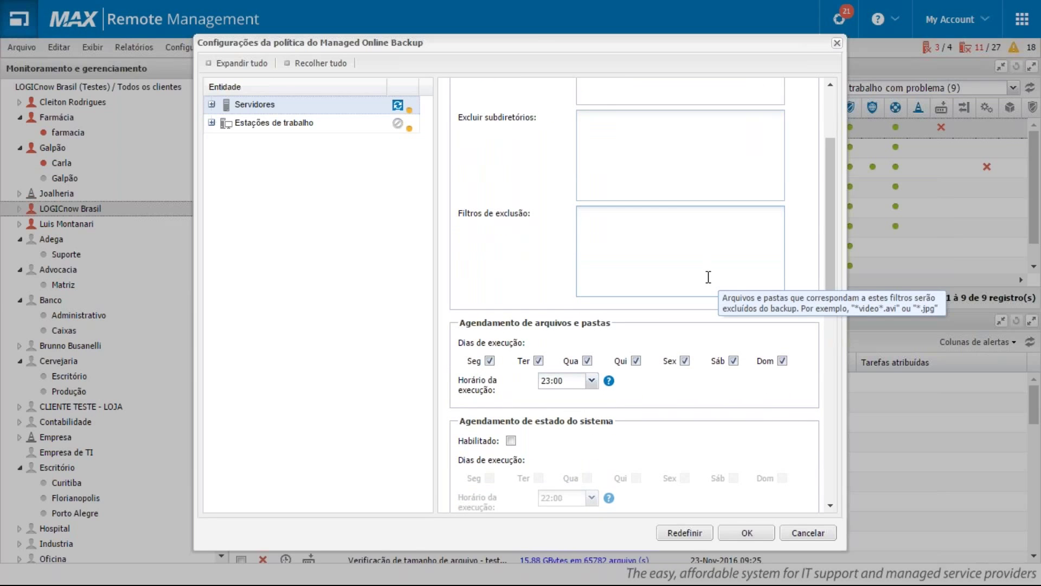
pyautogui.scroll(-3, 708, 277)
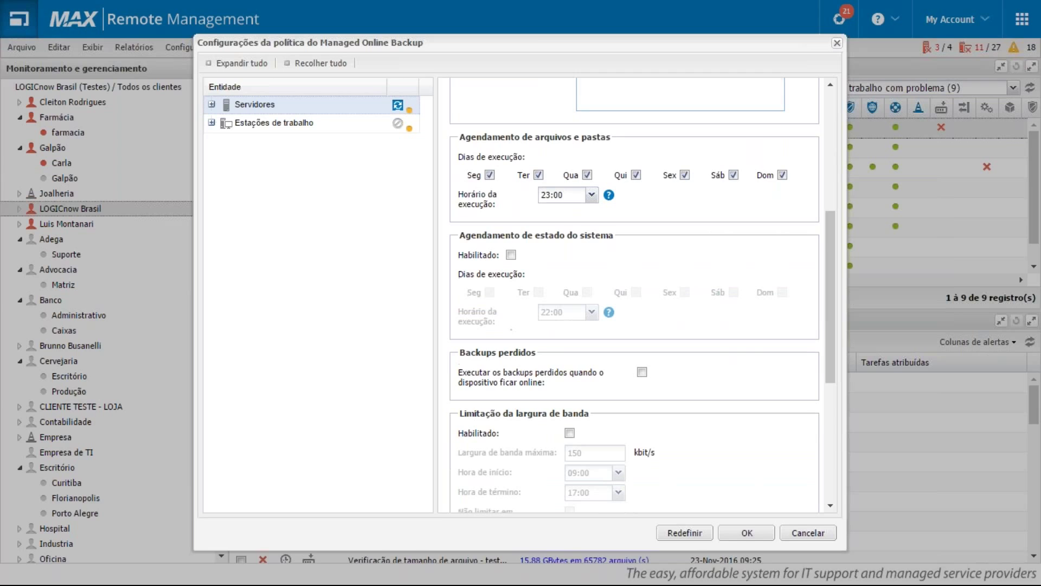
pyautogui.scroll(-5, 707, 279)
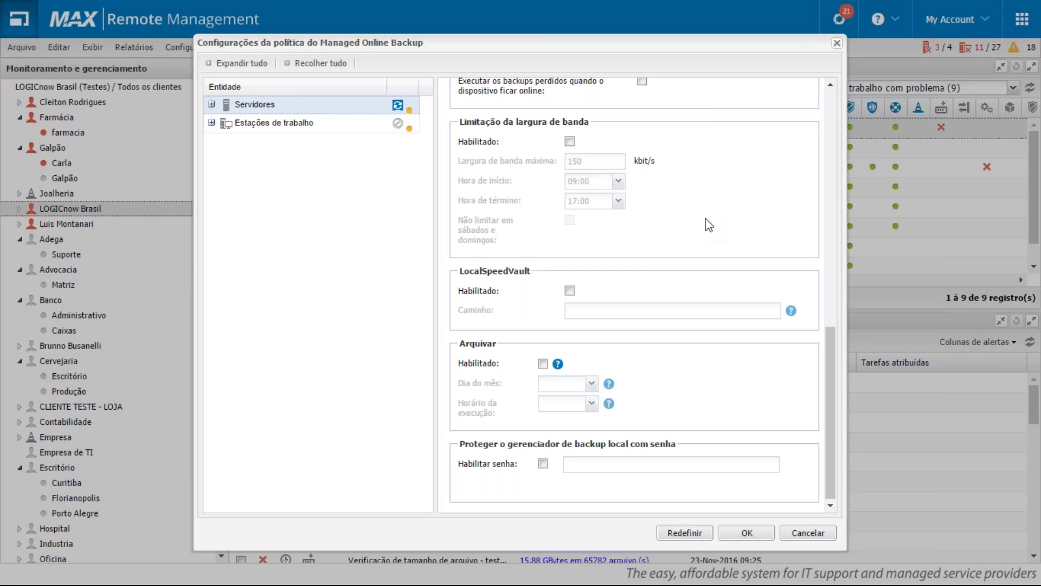
pyautogui.click(811, 535)
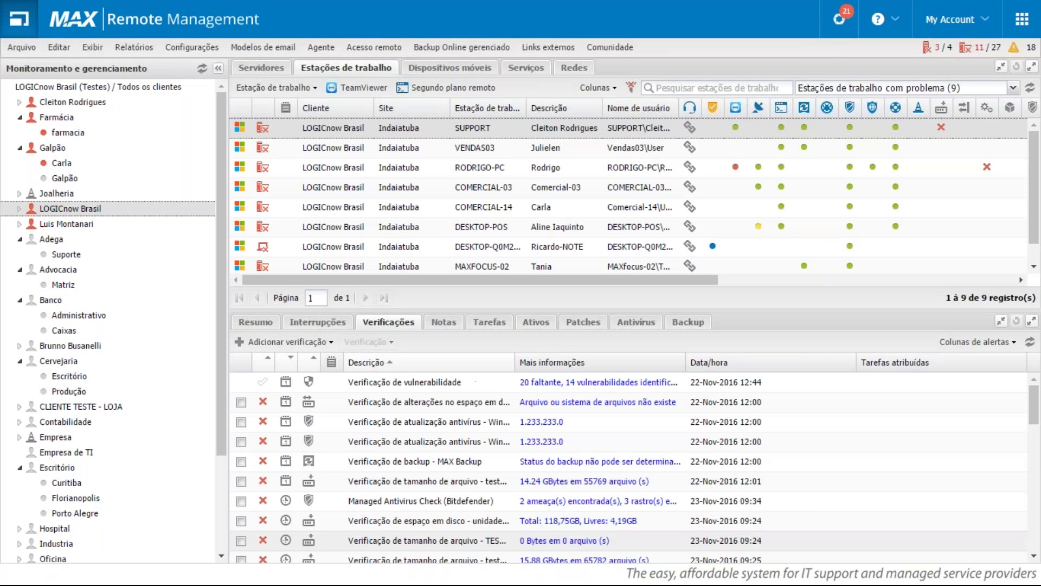